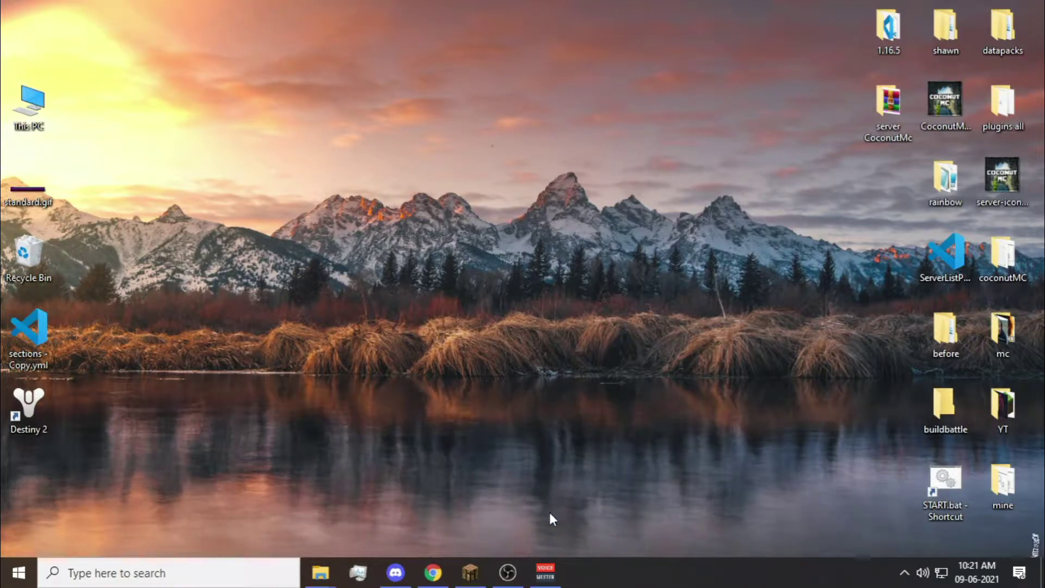
Review the download page in Chrome, switch to the ServerJars site, then minimize the browser
{"action": "mouse_move", "coordinate": [433, 572]}
{"action": "left_click", "coordinate": [430, 512]}
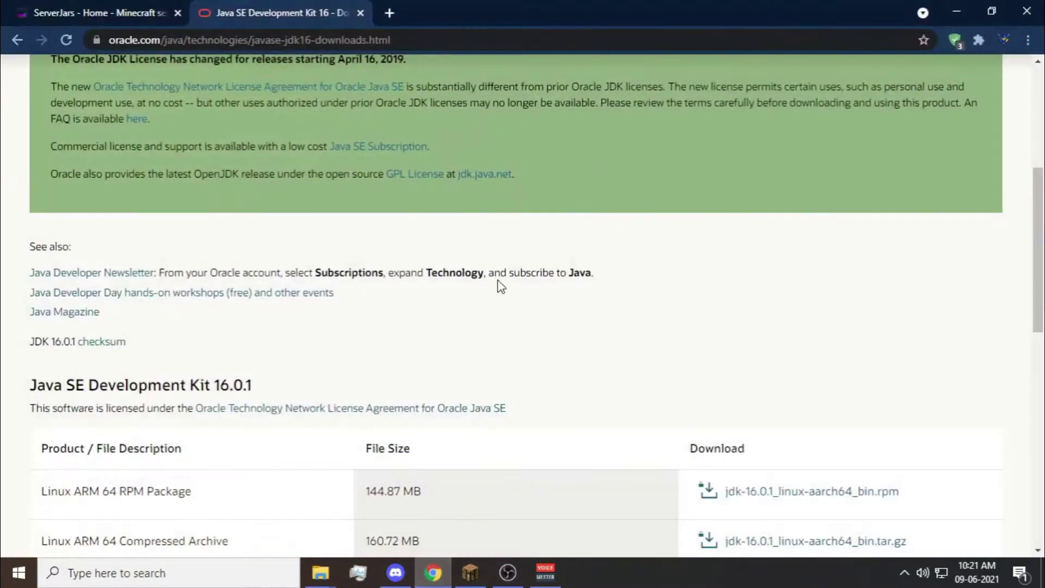
{"action": "scroll", "coordinate": [492, 262], "scroll_direction": "up", "scroll_amount": 5}
{"action": "scroll", "coordinate": [492, 263], "scroll_direction": "down", "scroll_amount": 4}
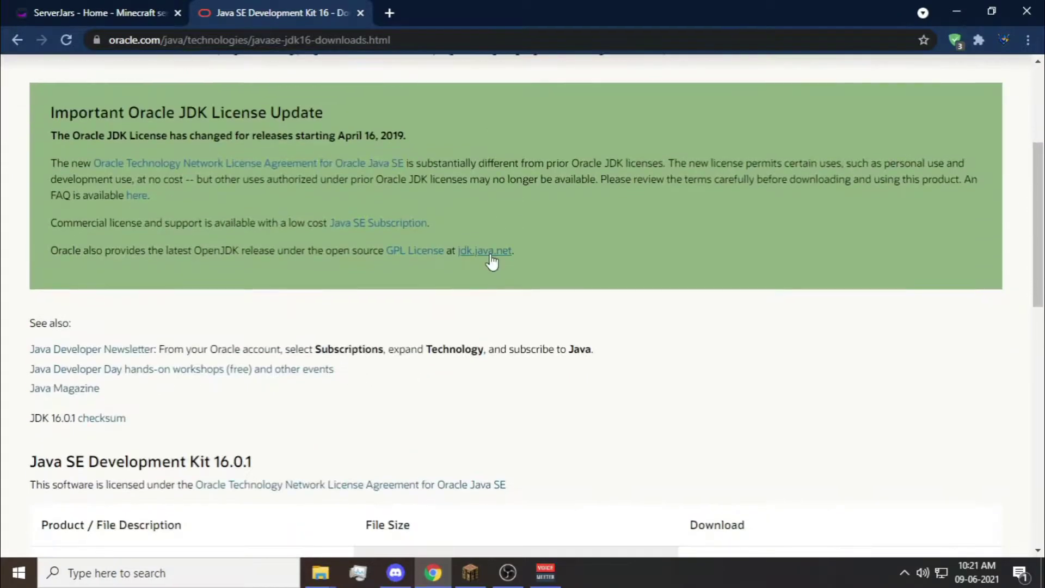
{"action": "scroll", "coordinate": [492, 262], "scroll_direction": "down", "scroll_amount": 12}
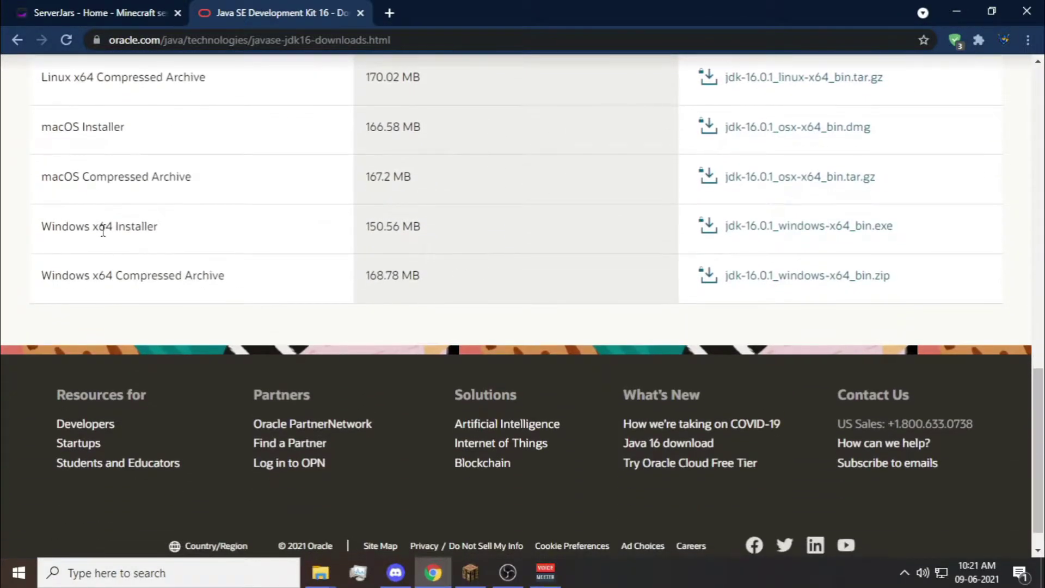
{"action": "left_click_drag", "start_coordinate": [174, 238], "coordinate": [35, 235]}
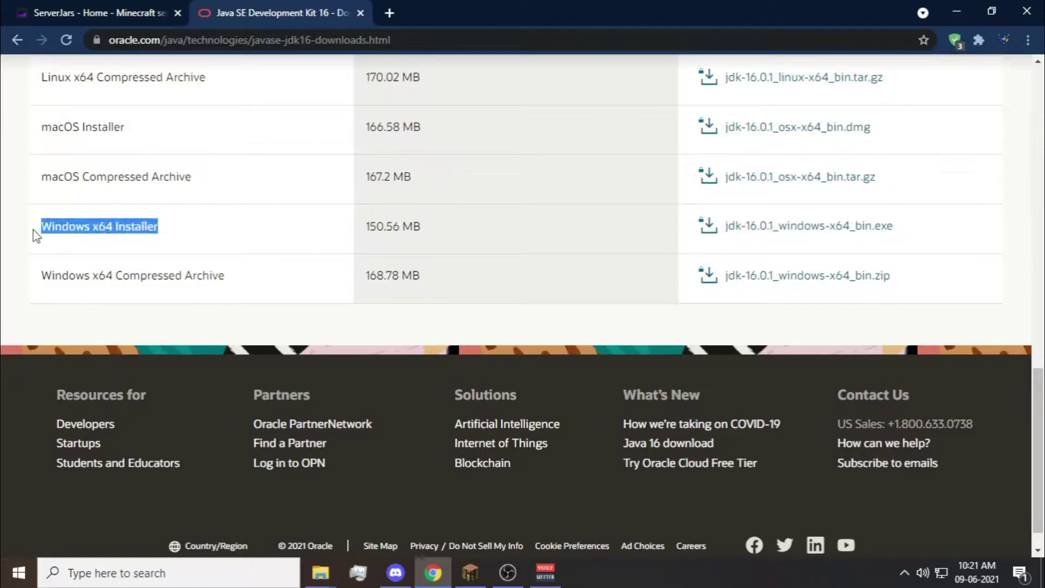
{"action": "scroll", "coordinate": [454, 230], "scroll_direction": "up", "scroll_amount": 8}
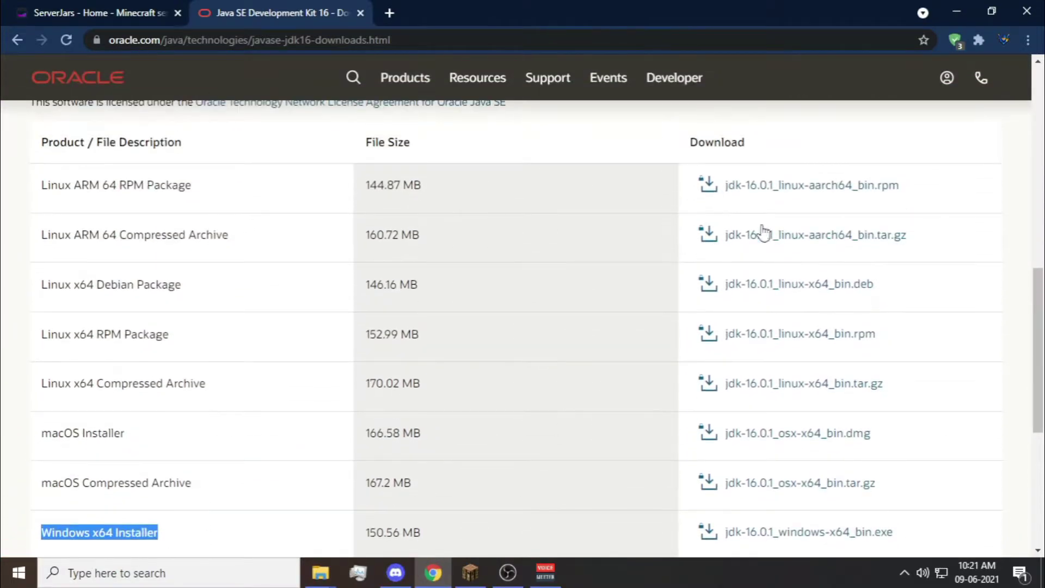
{"action": "scroll", "coordinate": [788, 231], "scroll_direction": "up", "scroll_amount": 5}
{"action": "left_click", "coordinate": [124, 9]}
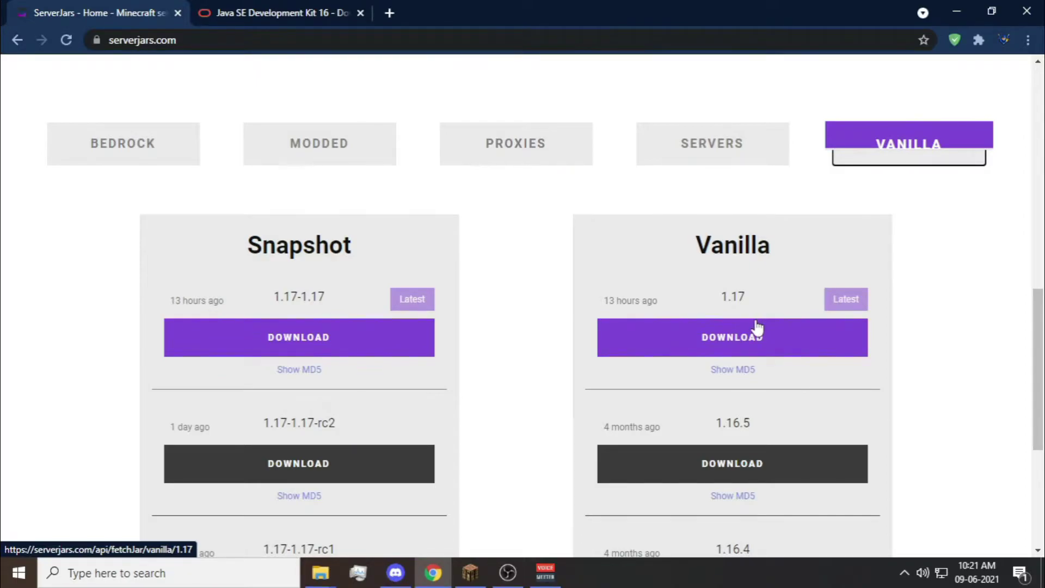
{"action": "left_click", "coordinate": [954, 6]}
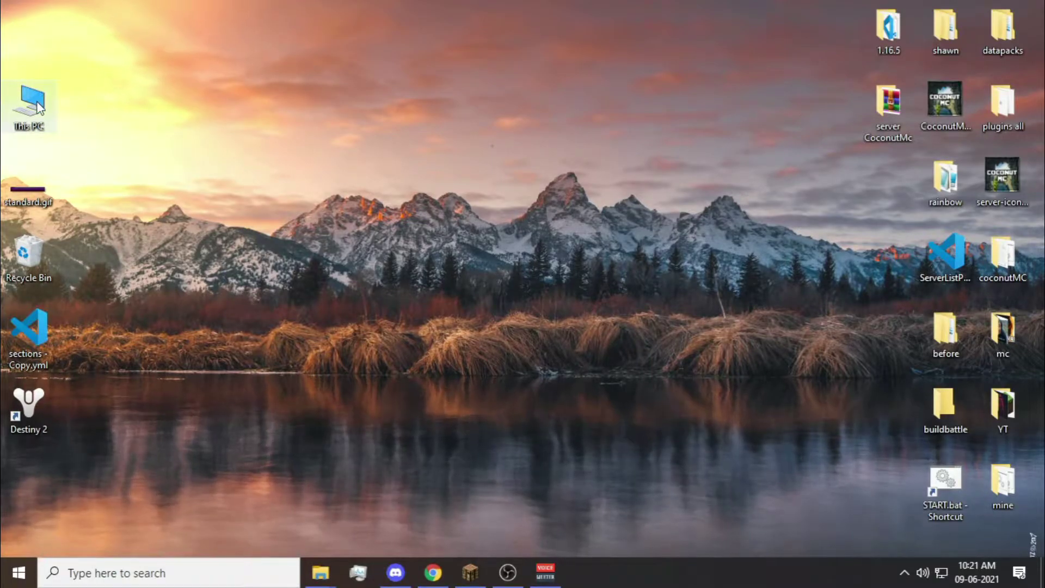
Go to Downloads in File Explorer and drag server.jar onto the desktop
{"action": "mouse_move", "coordinate": [320, 571]}
{"action": "left_click", "coordinate": [457, 455]}
{"action": "left_click", "coordinate": [332, 490]}
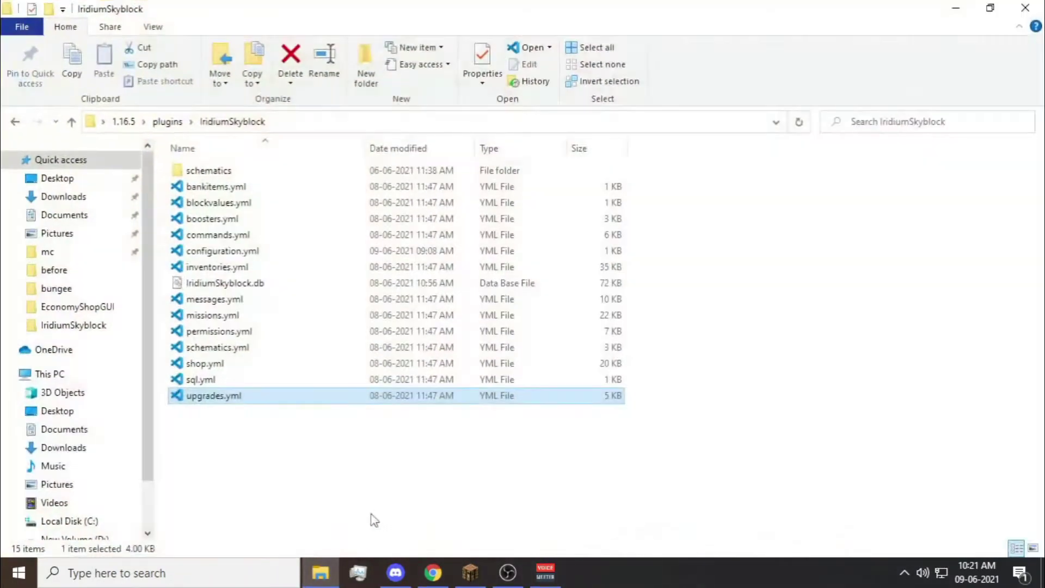
{"action": "left_click", "coordinate": [124, 122]}
{"action": "left_click", "coordinate": [64, 196]}
{"action": "left_click", "coordinate": [57, 178]}
{"action": "left_click", "coordinate": [64, 197]}
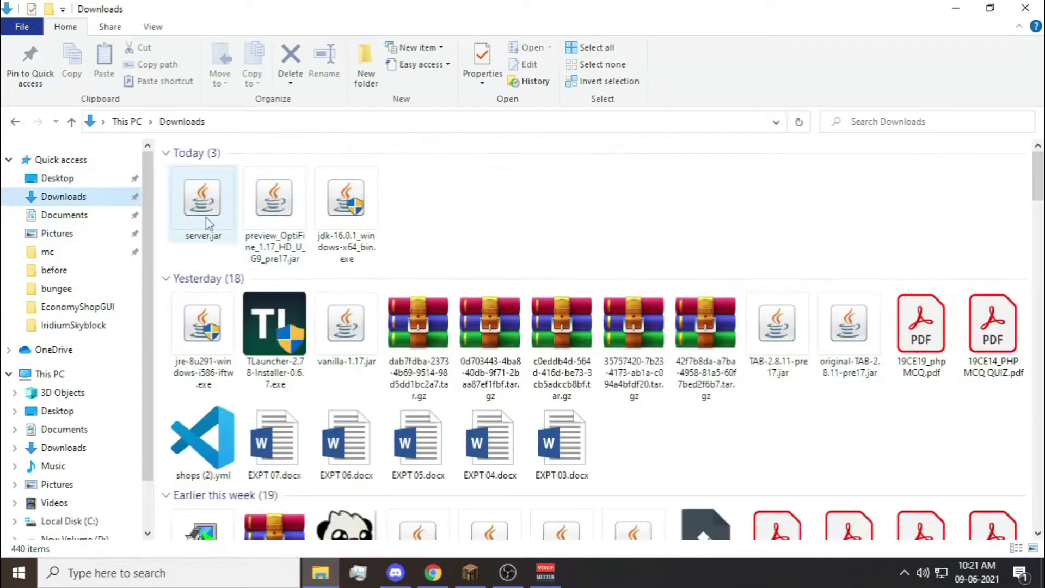
{"action": "left_click", "coordinate": [210, 222]}
{"action": "mouse_move", "coordinate": [209, 222]}
{"action": "left_mouse_down"}
{"action": "mouse_move", "coordinate": [1037, 577]}
{"action": "mouse_move", "coordinate": [455, 260]}
{"action": "mouse_move", "coordinate": [498, 214]}
{"action": "mouse_move", "coordinate": [436, 266]}
{"action": "left_mouse_up"}
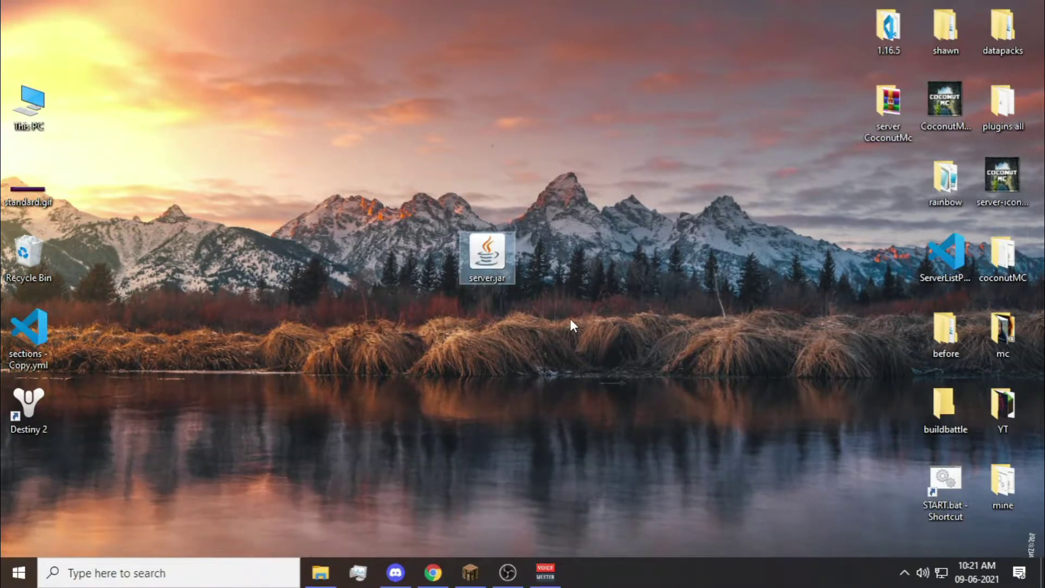
{"action": "left_click_drag", "start_coordinate": [511, 266], "coordinate": [625, 259]}
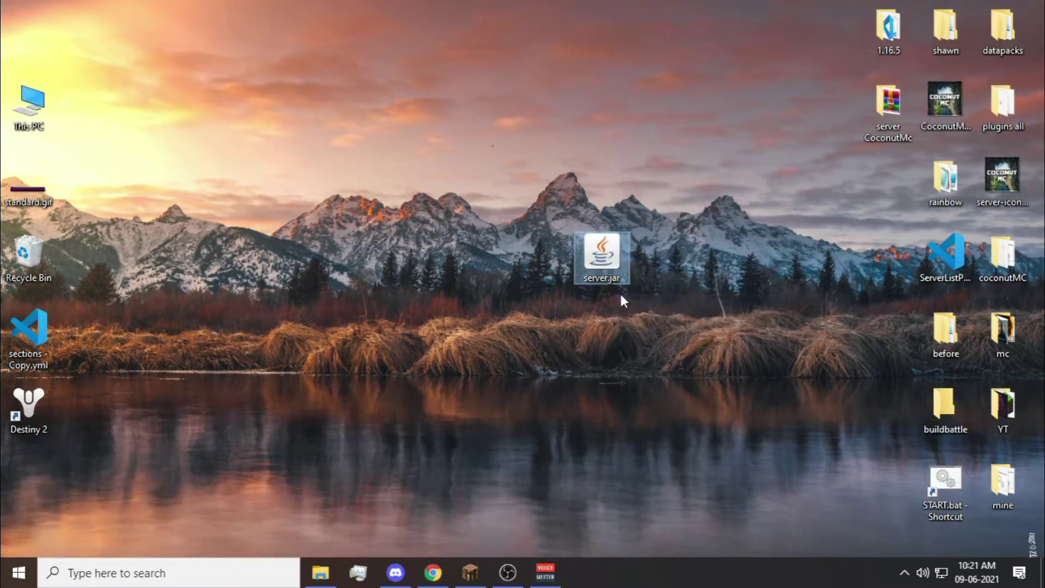
Create a new desktop folder named 1.17
{"action": "left_click", "coordinate": [436, 187]}
{"action": "right_click", "coordinate": [437, 188]}
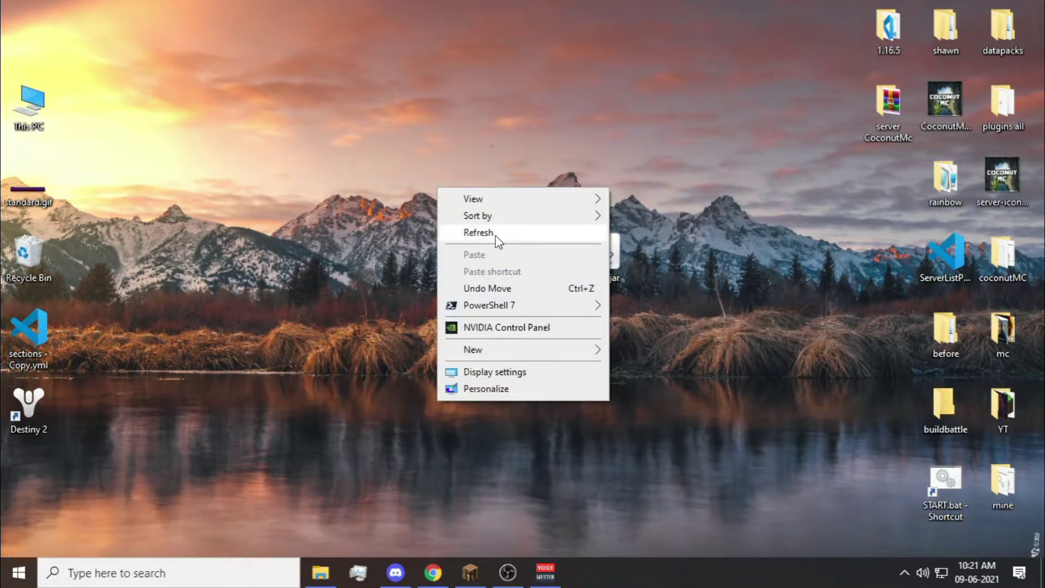
{"action": "mouse_move", "coordinate": [492, 353]}
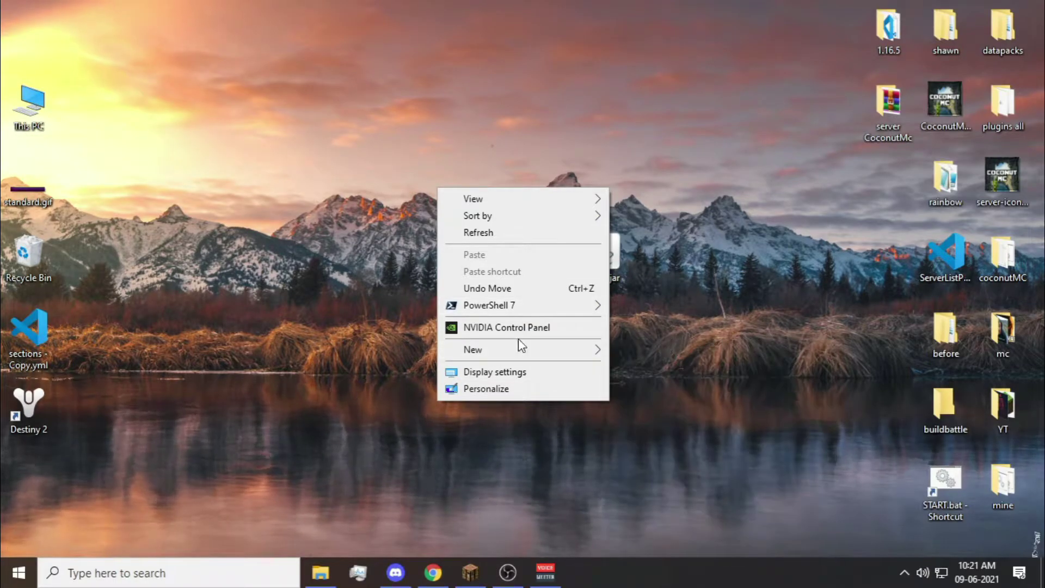
{"action": "left_click", "coordinate": [644, 351]}
{"action": "type", "text": "1.173"}
{"action": "key", "text": "BackSpace"}
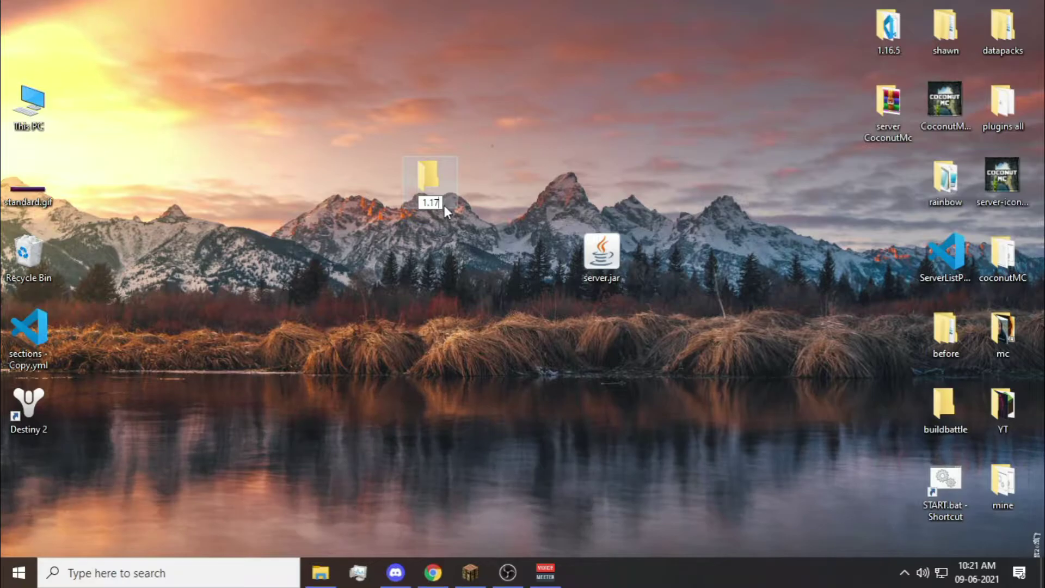
Drag server.jar into the 1.17 folder
{"action": "left_click_drag", "start_coordinate": [621, 234], "coordinate": [506, 234]}
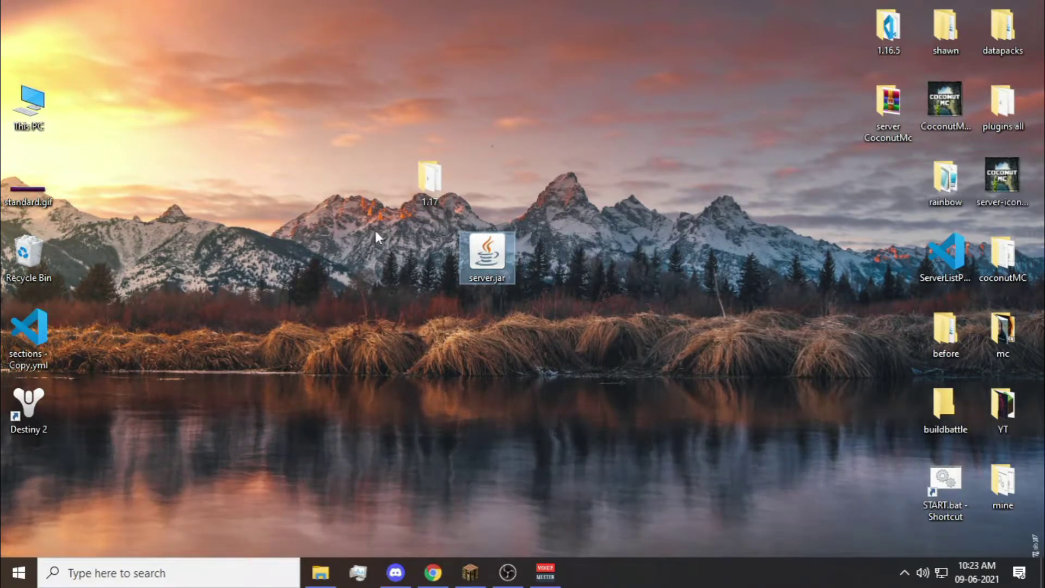
{"action": "left_click", "coordinate": [512, 279]}
{"action": "mouse_move", "coordinate": [512, 279]}
{"action": "left_mouse_down"}
{"action": "mouse_move", "coordinate": [538, 261]}
{"action": "mouse_move", "coordinate": [432, 184]}
{"action": "left_mouse_up"}
Create a new text document in the 1.17 folder and paste the server start command lines
{"action": "double_click", "coordinate": [432, 184]}
{"action": "right_click", "coordinate": [413, 252]}
{"action": "mouse_move", "coordinate": [457, 452]}
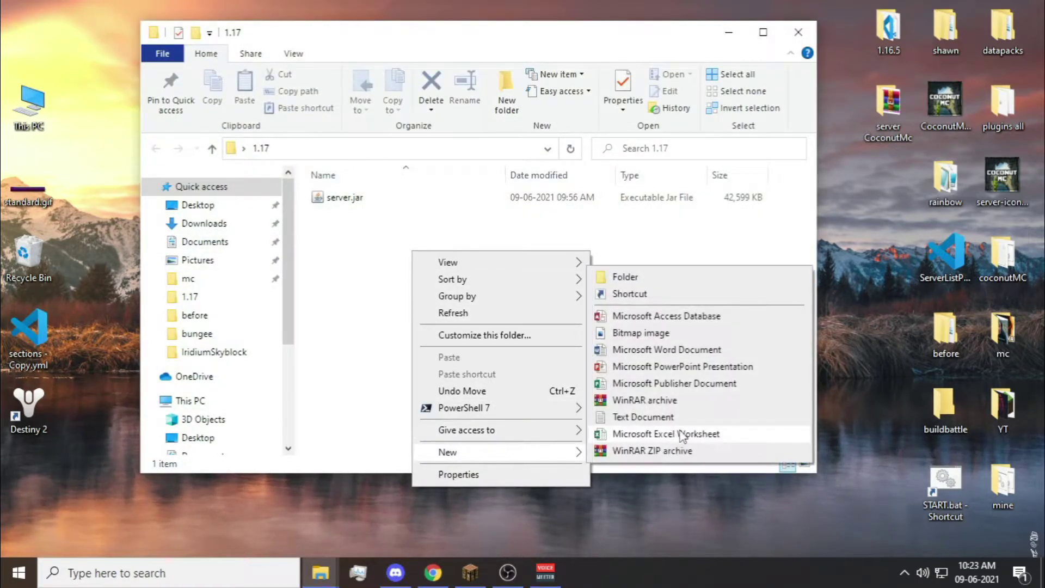
{"action": "left_click", "coordinate": [631, 419]}
{"action": "key", "text": "Return"}
{"action": "key", "text": "Return"}
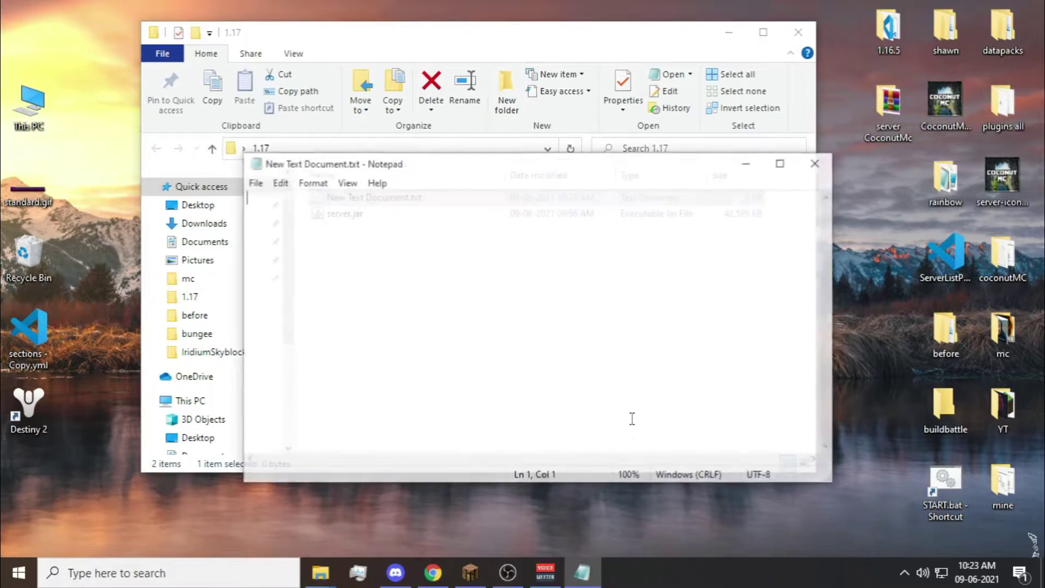
{"action": "type", "text": "java -Xmx1G -jar SERVER_FILE_NAME.jar PAUSE"}
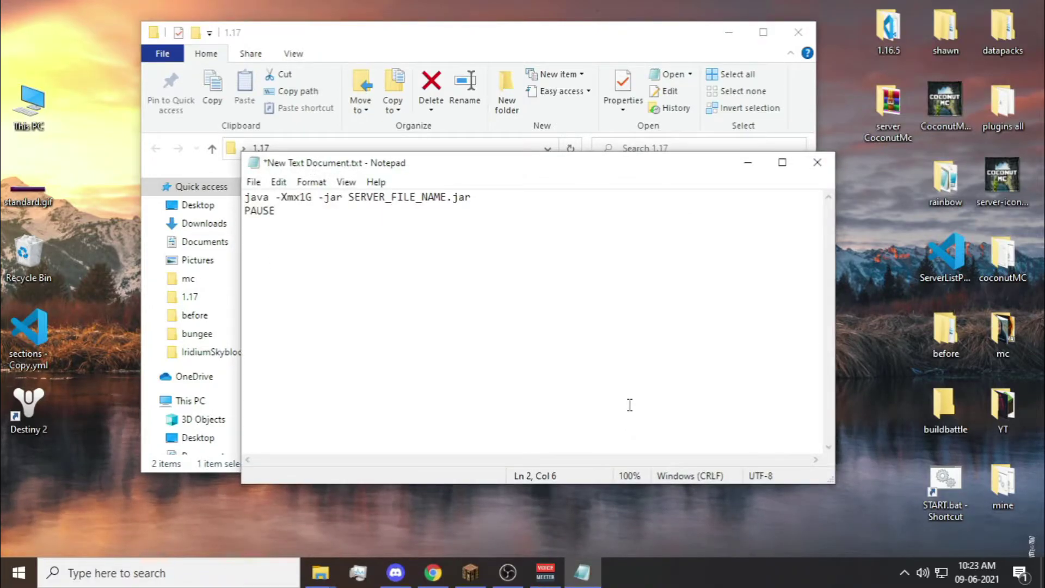
Change the jar name so the line reads 'java -Xmx1G -jar server.jar', then save
{"action": "key", "text": "BackSpace"}
{"action": "key", "text": "BackSpace"}
{"action": "key", "text": "BackSpace"}
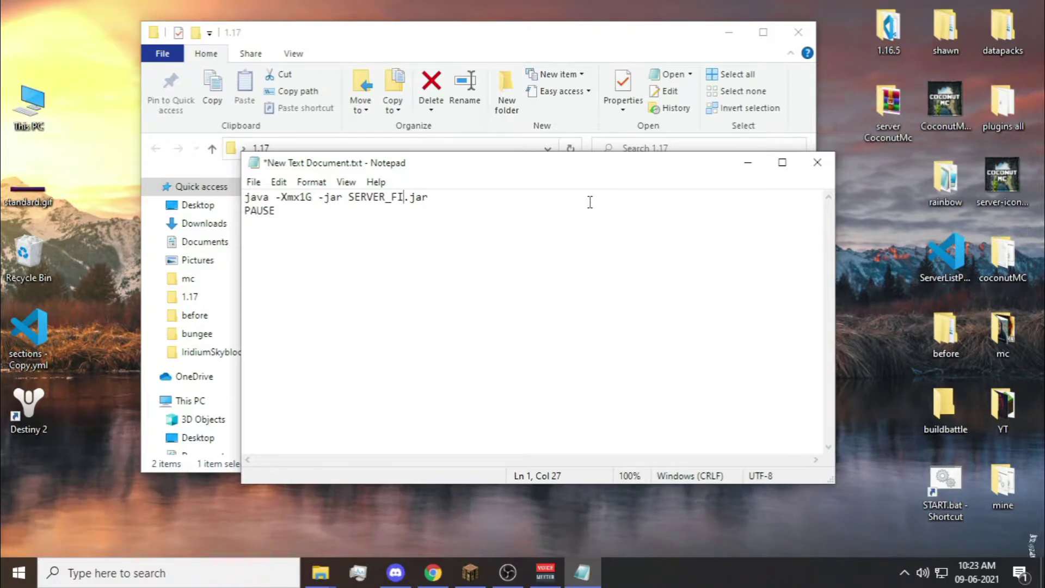
{"action": "key", "text": "BackSpace"}
{"action": "key", "text": "BackSpace"}
{"action": "key", "text": "BackSpace"}
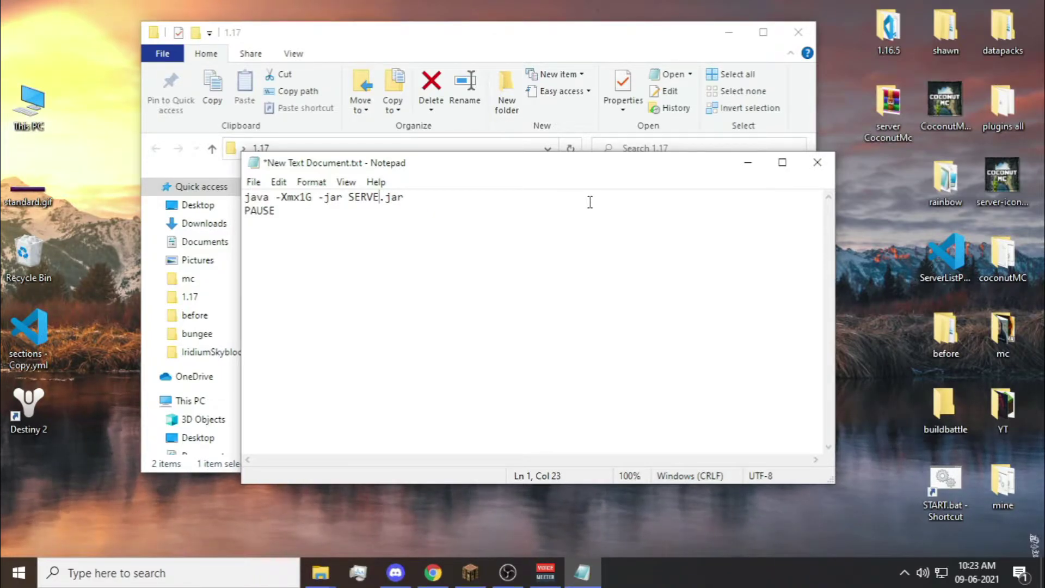
{"action": "key", "text": "BackSpace"}
{"action": "key", "text": "BackSpace"}
{"action": "key", "text": "BackSpace"}
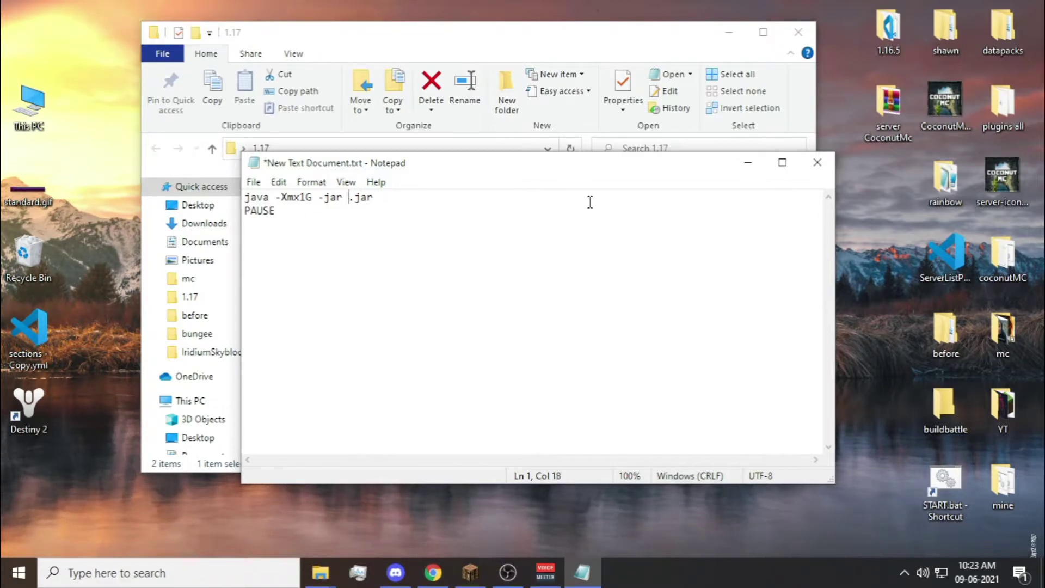
{"action": "type", "text": "server"}
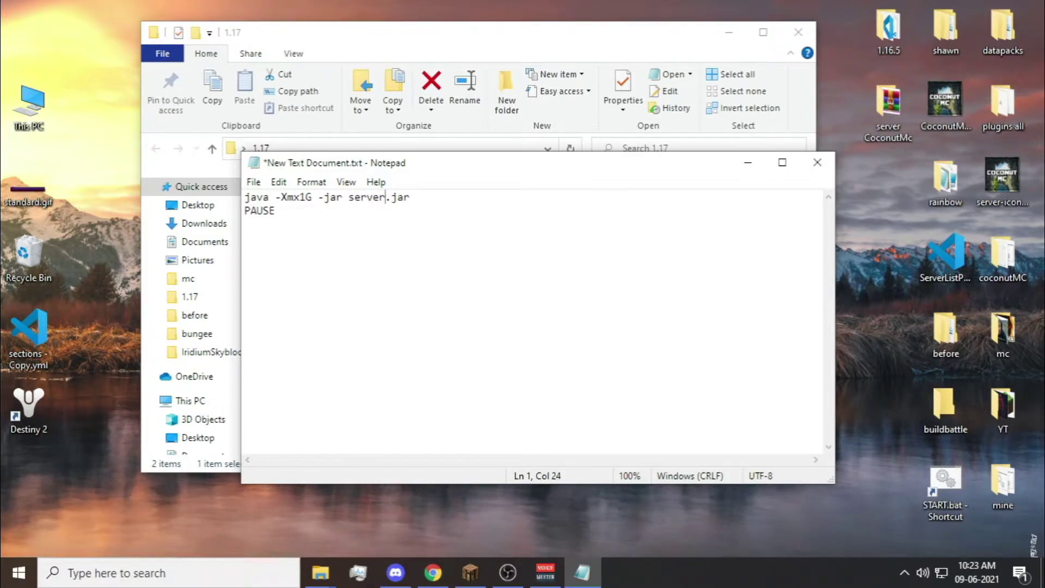
{"action": "left_click_drag", "start_coordinate": [528, 165], "coordinate": [499, 290]}
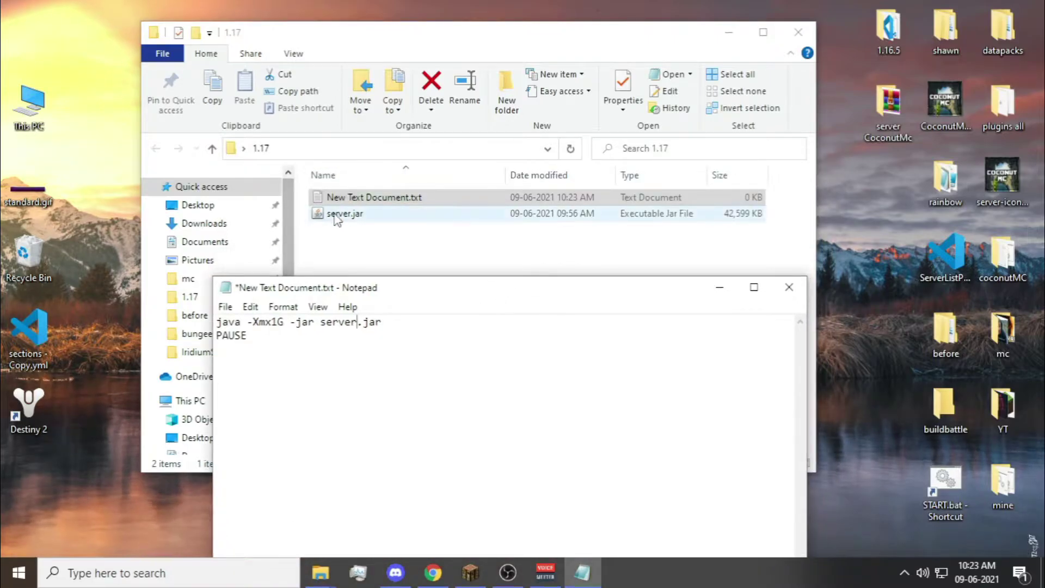
{"action": "left_click_drag", "start_coordinate": [407, 294], "coordinate": [447, 185]}
{"action": "key", "text": "ctrl+s"}
Close Notepad and start renaming New Text Document.txt, clearing its entire name and extension
{"action": "left_click", "coordinate": [831, 180]}
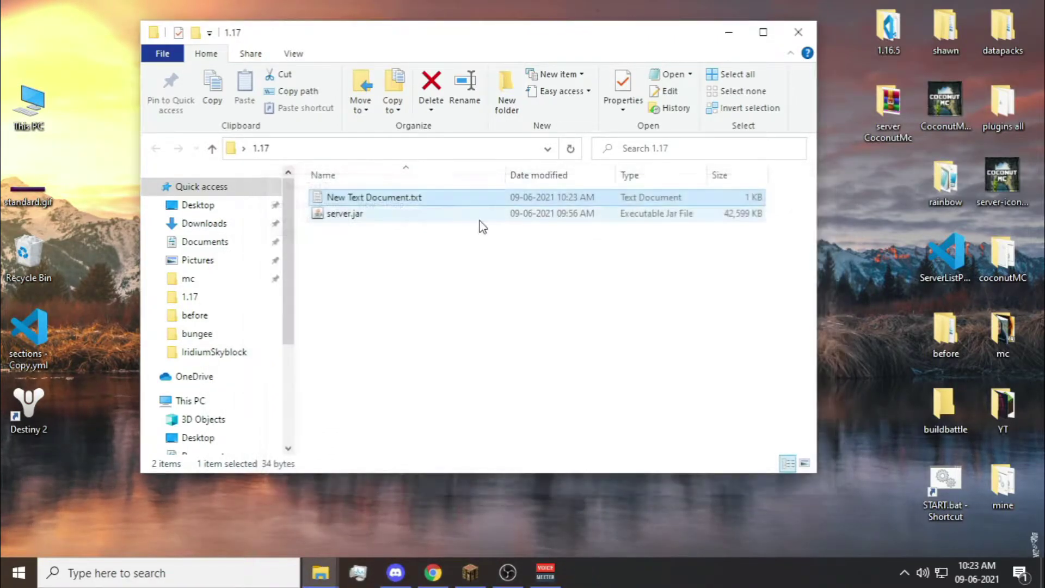
{"action": "left_click", "coordinate": [492, 199]}
{"action": "right_click", "coordinate": [493, 199]}
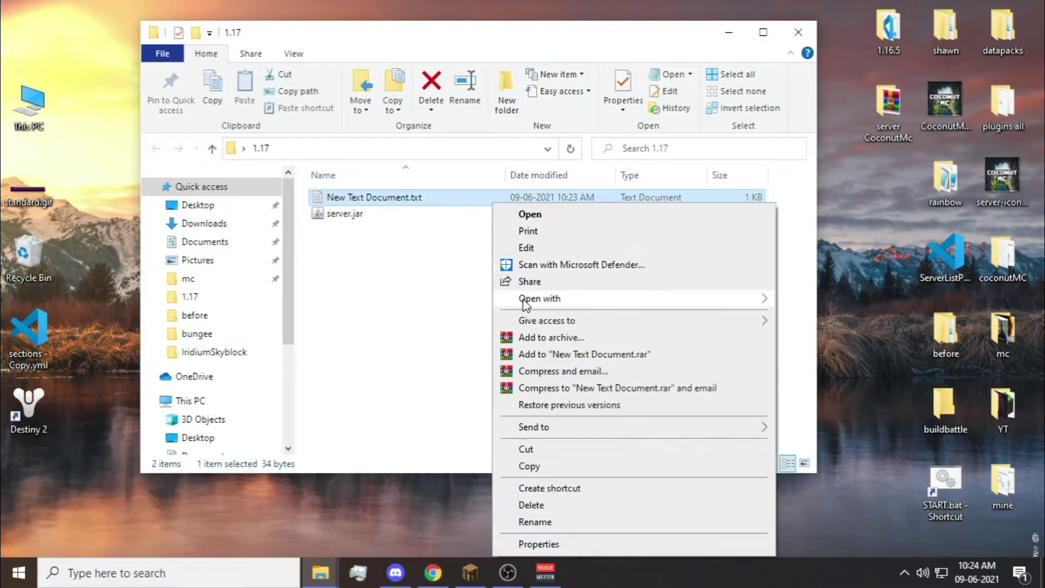
{"action": "left_click", "coordinate": [552, 521]}
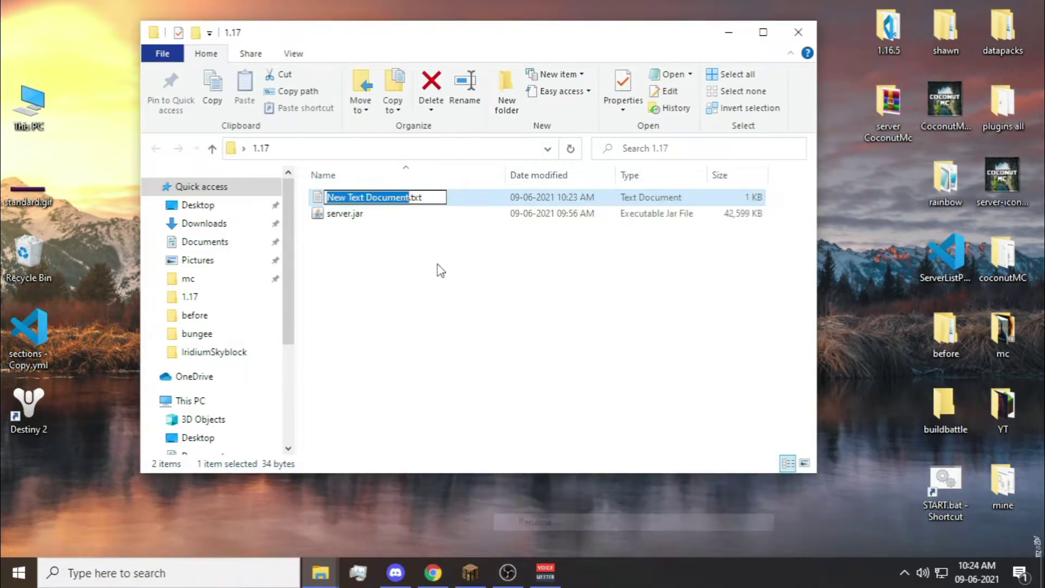
{"action": "key", "text": "ctrl+a"}
{"action": "key", "text": "BackSpace"}
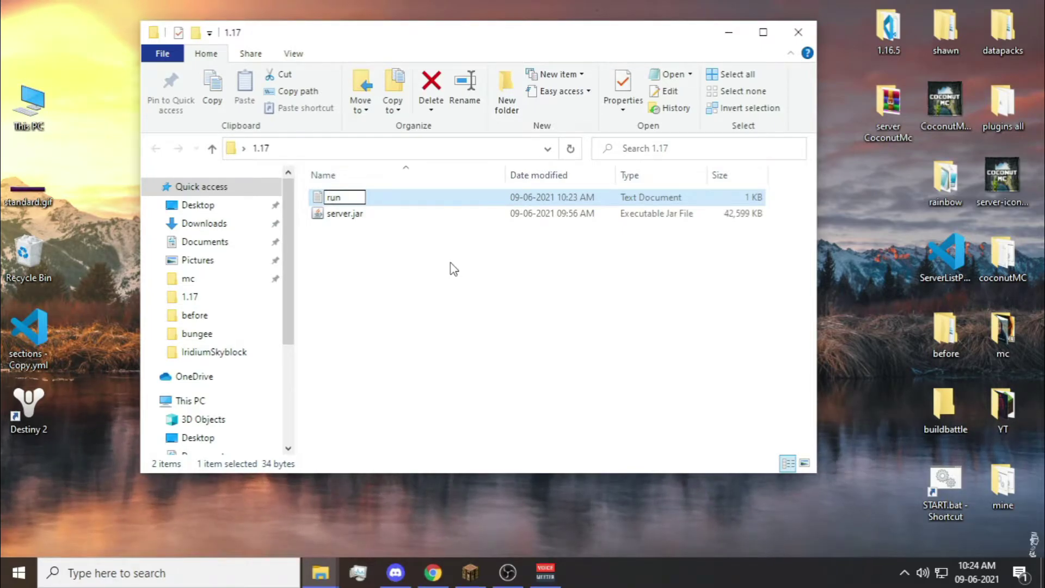
Name the file run.bat, accept the extension change, and run it once to generate eula.txt
{"action": "type", "text": ".bat"}
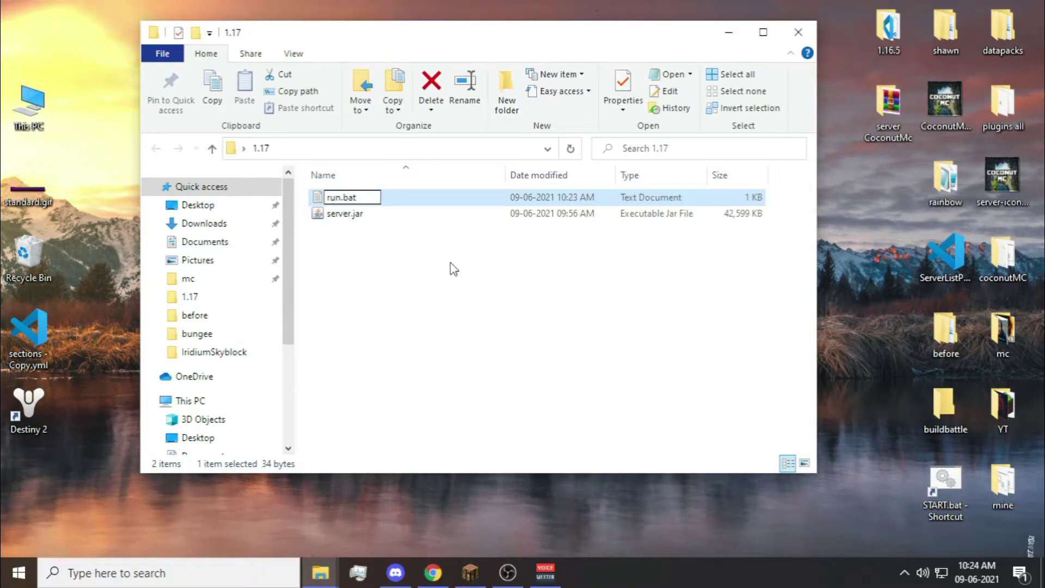
{"action": "key", "text": "Return"}
{"action": "left_click", "coordinate": [591, 297]}
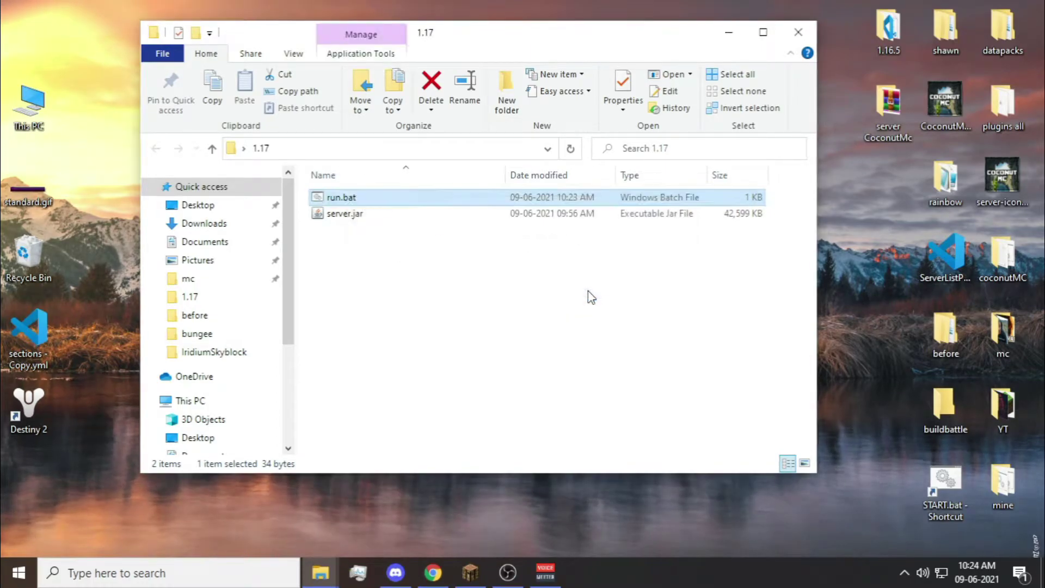
{"action": "double_click", "coordinate": [470, 202]}
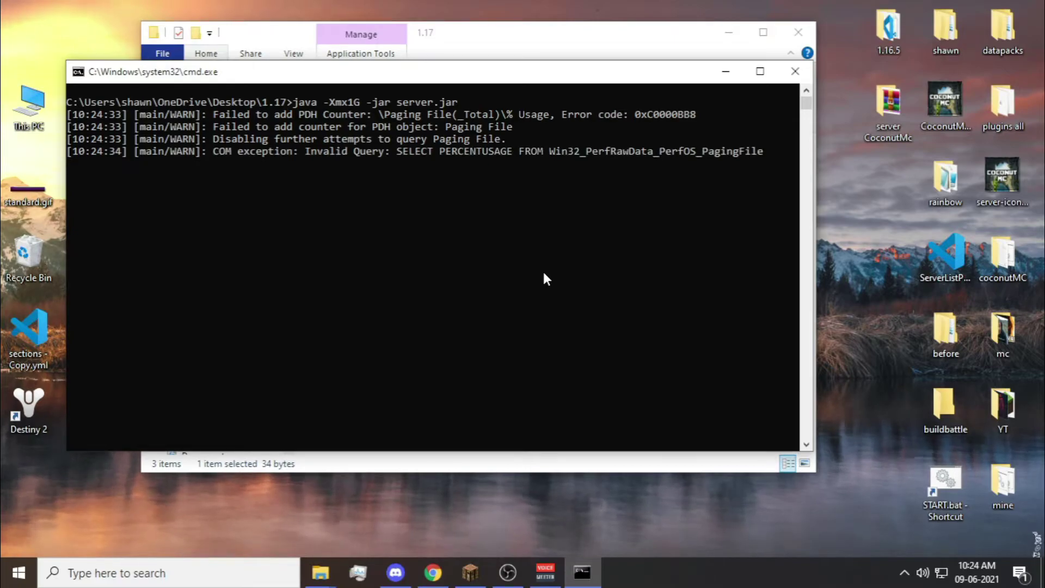
{"action": "key", "text": "Return"}
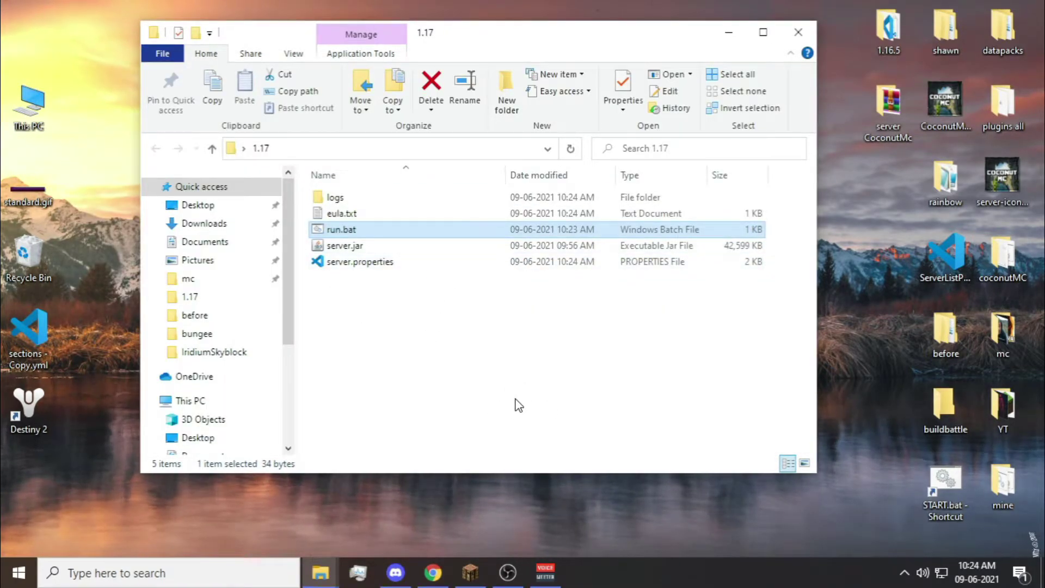
Change 'false' to 'true' in eula.txt, save it, and close Notepad
{"action": "left_click", "coordinate": [358, 214]}
{"action": "left_click_drag", "start_coordinate": [321, 243], "coordinate": [290, 246]}
{"action": "type", "text": "tr"}
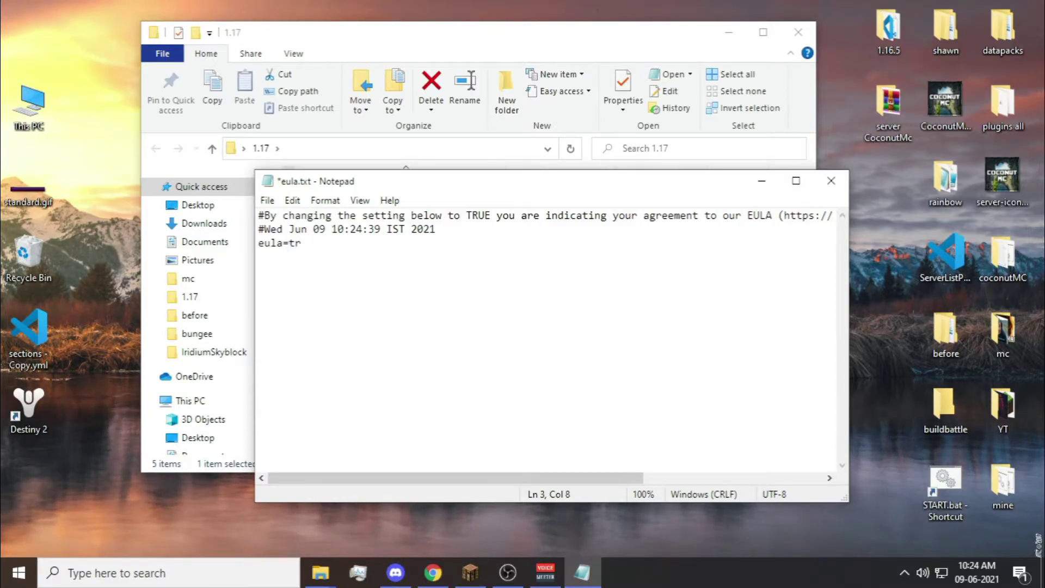
{"action": "type", "text": "ue"}
{"action": "key", "text": "ctrl+s"}
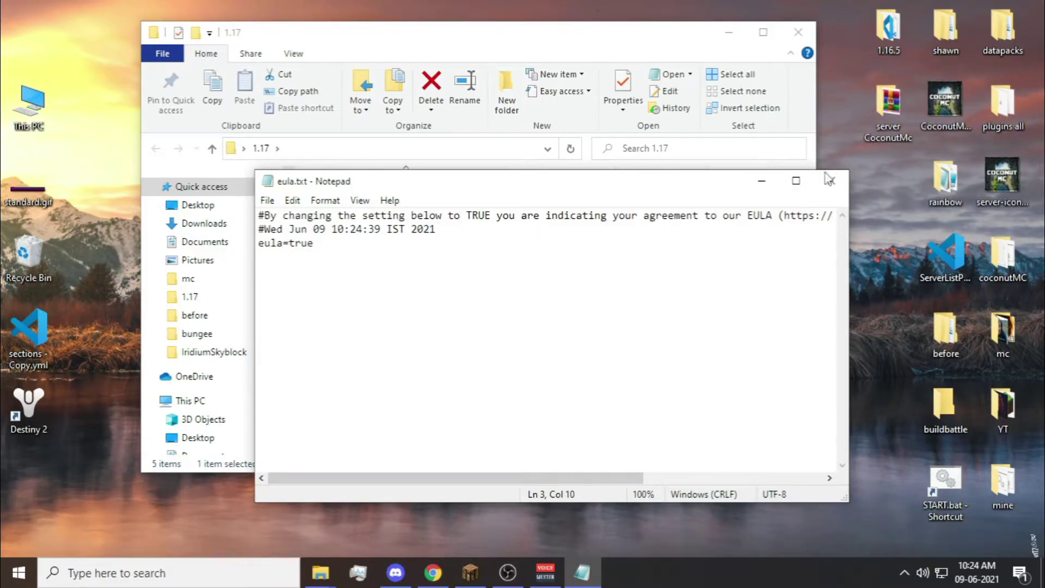
{"action": "left_click", "coordinate": [831, 180]}
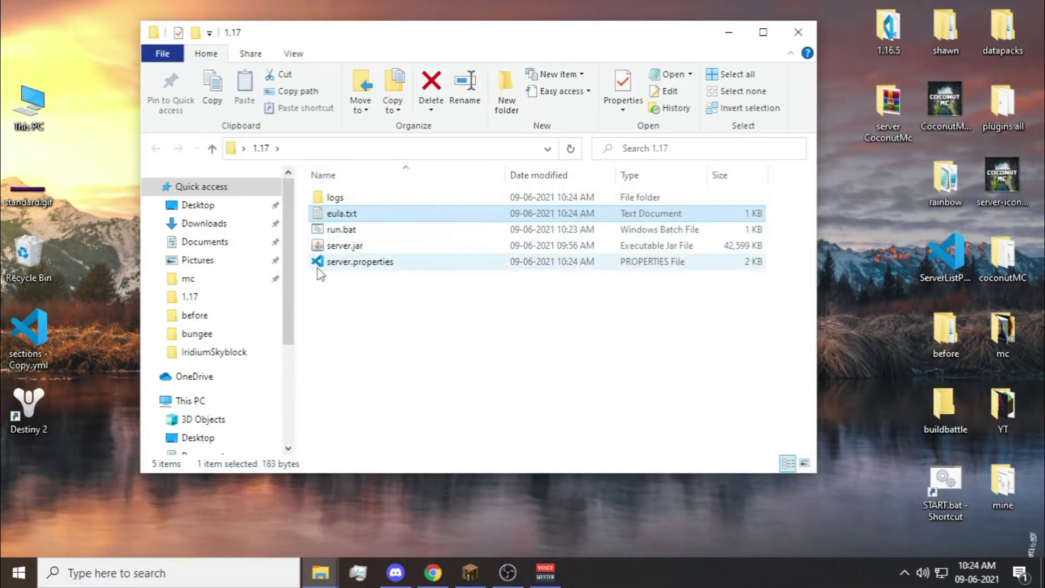
Launch run.bat, keep the console up, and minimize the server GUI while it reaches Done
{"action": "double_click", "coordinate": [368, 229]}
{"action": "left_click", "coordinate": [741, 94]}
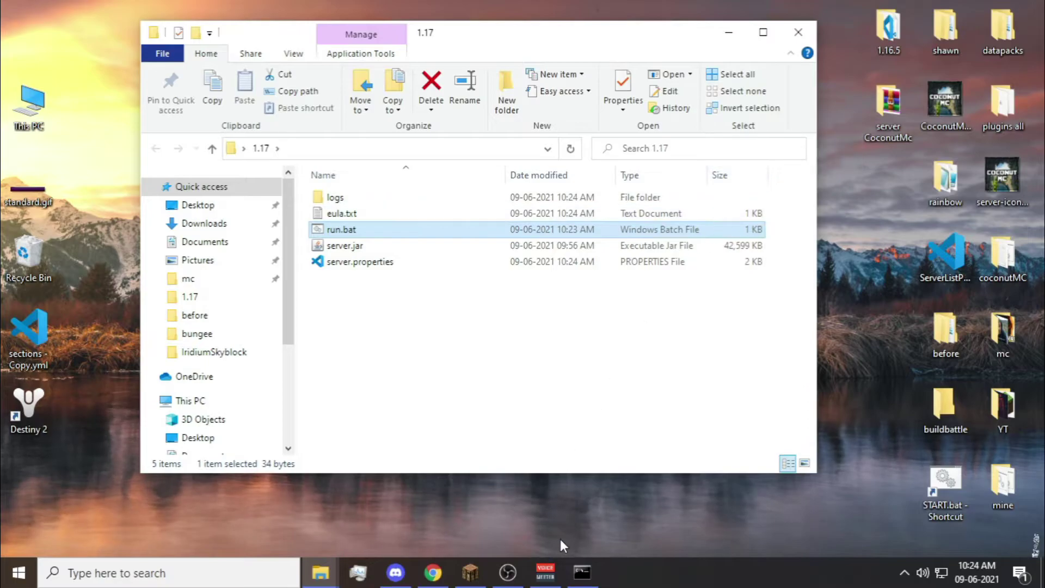
{"action": "left_click", "coordinate": [581, 575]}
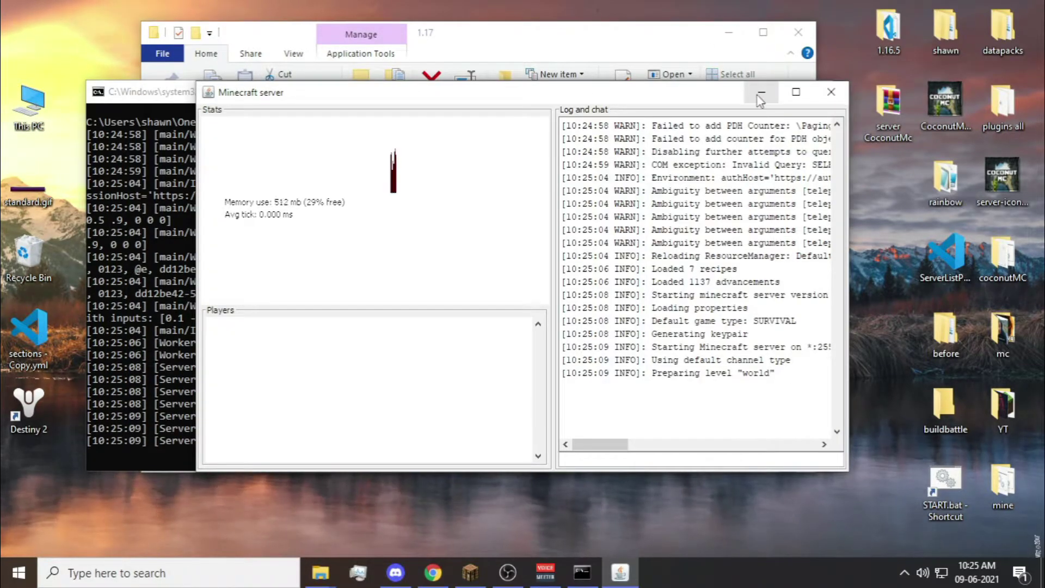
{"action": "left_click", "coordinate": [758, 93]}
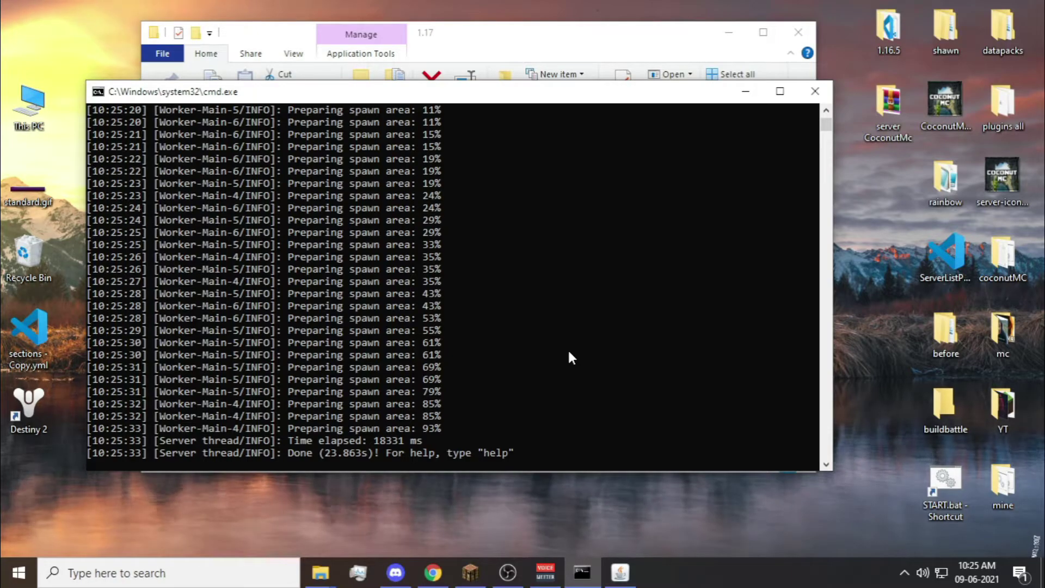
Run the op command for the player's account in the console, then minimize it
{"action": "type", "text": "op coconutplay"}
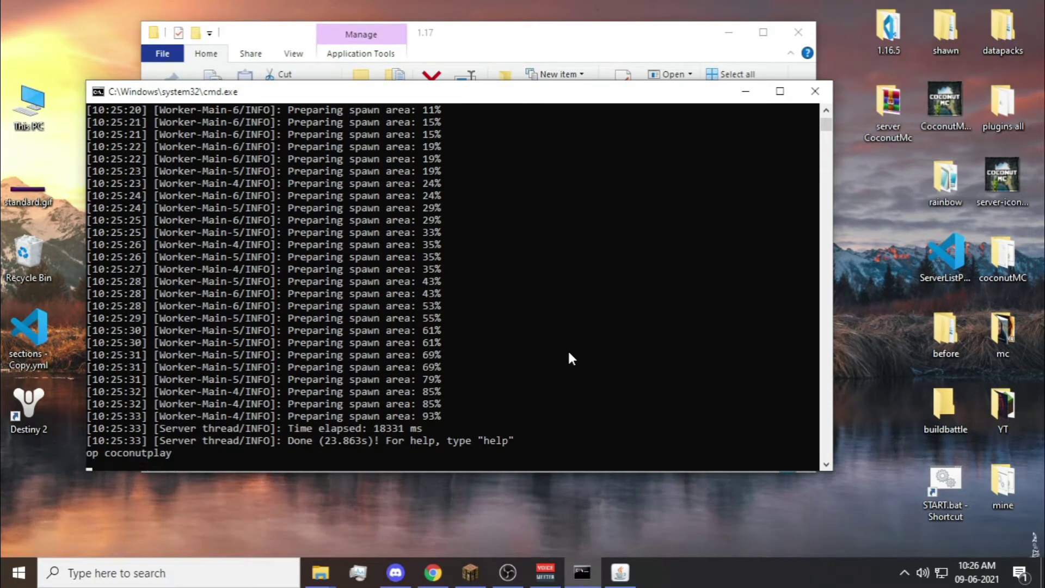
{"action": "key", "text": "Return"}
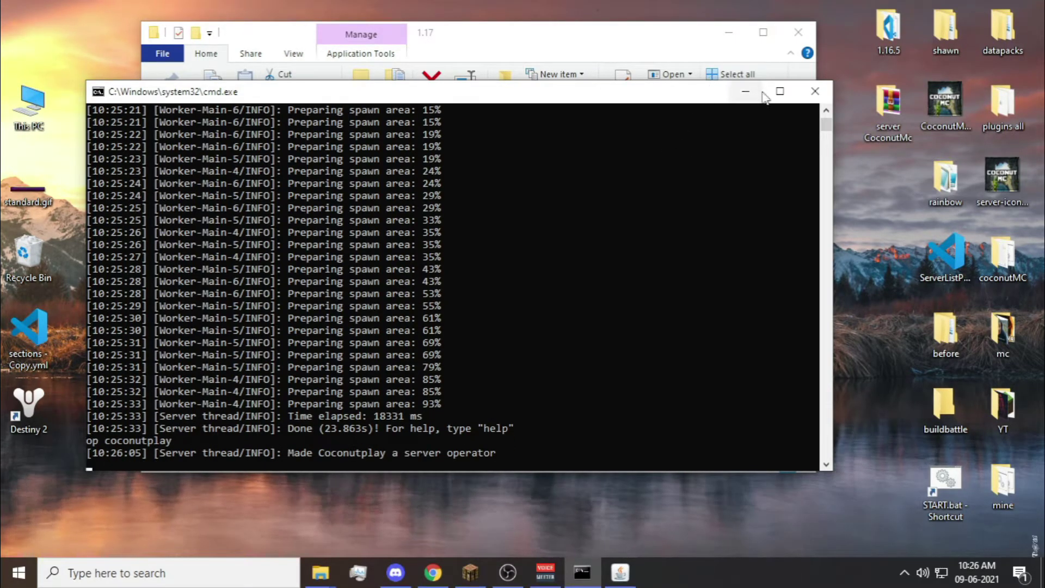
{"action": "left_click", "coordinate": [746, 90]}
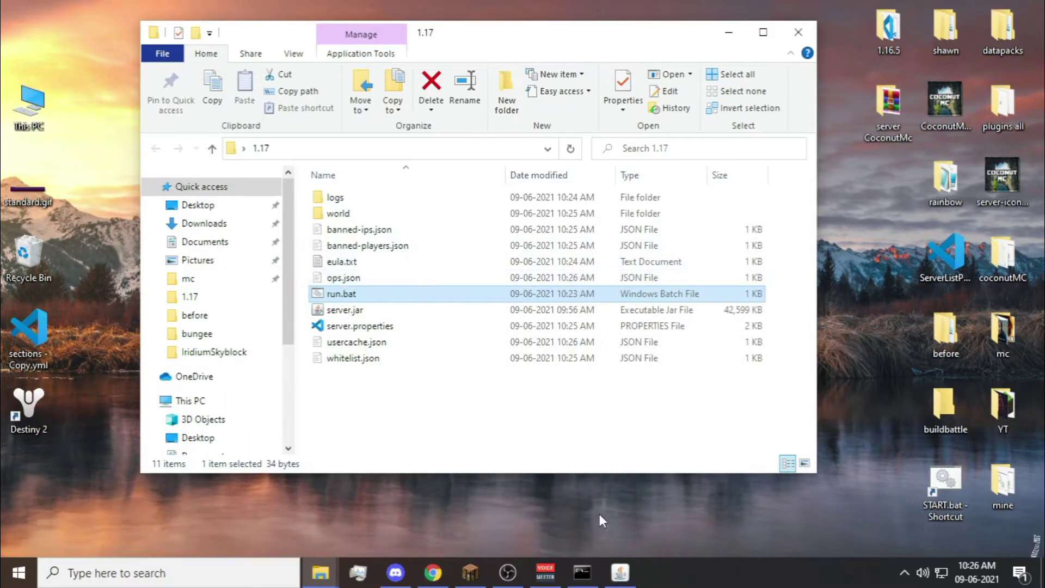
Back in Minecraft, add a multiplayer server entry with the address localhost
{"action": "left_click", "coordinate": [471, 572]}
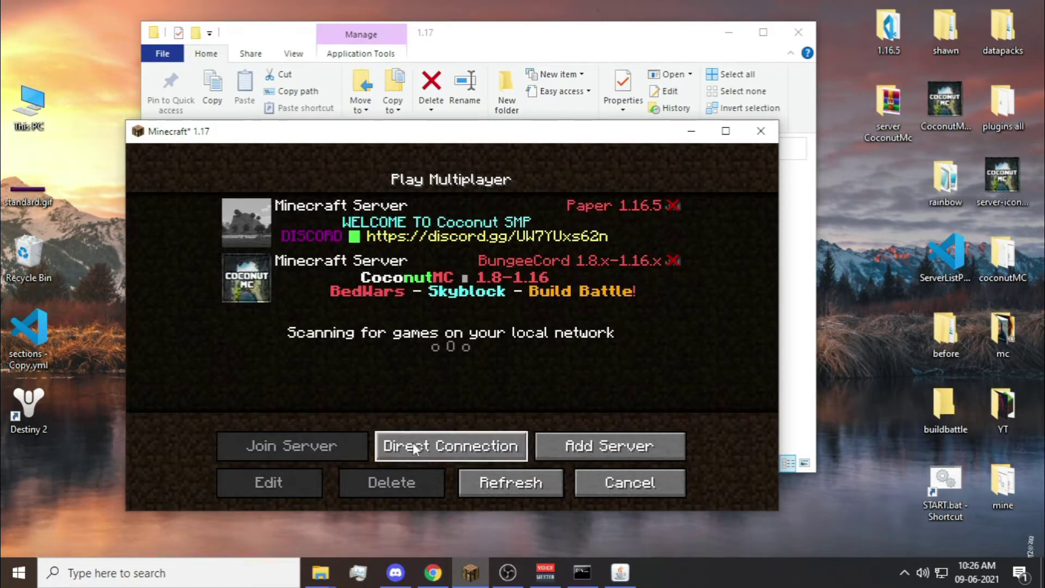
{"action": "left_click", "coordinate": [547, 446]}
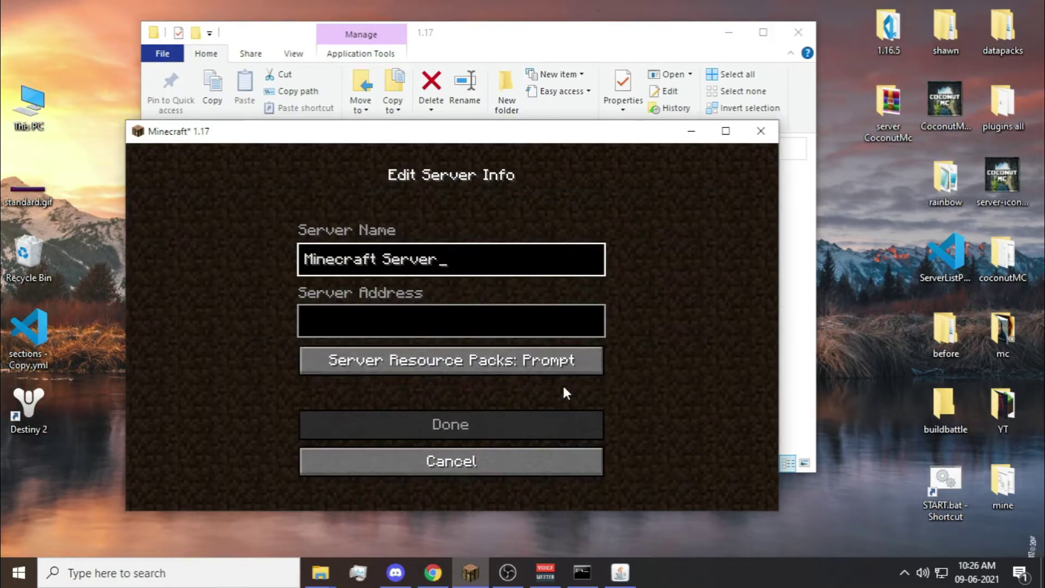
{"action": "left_click", "coordinate": [474, 327]}
{"action": "type", "text": "loc"}
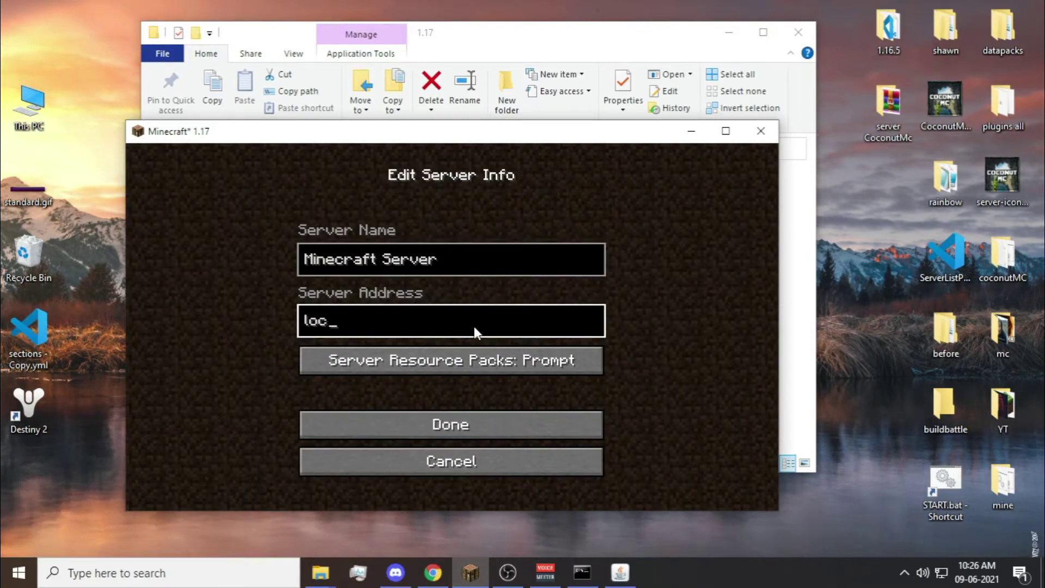
{"action": "type", "text": "alho"}
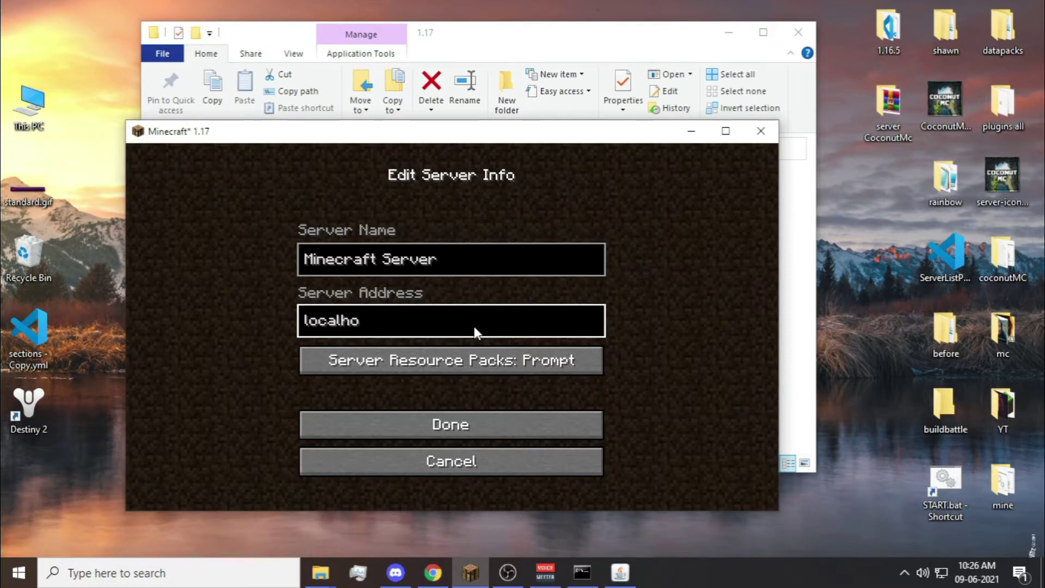
{"action": "type", "text": "st"}
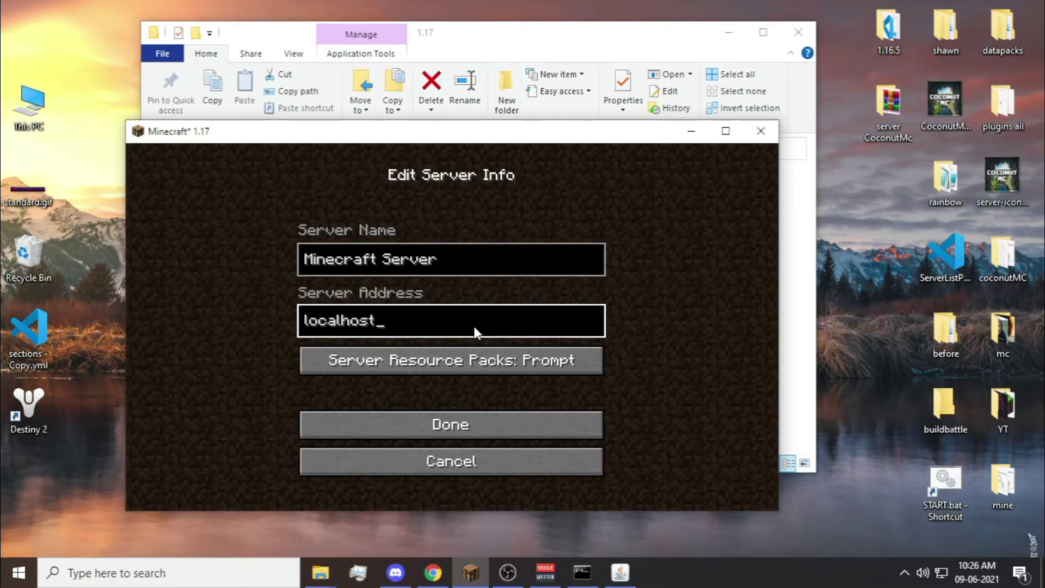
{"action": "left_click", "coordinate": [424, 431]}
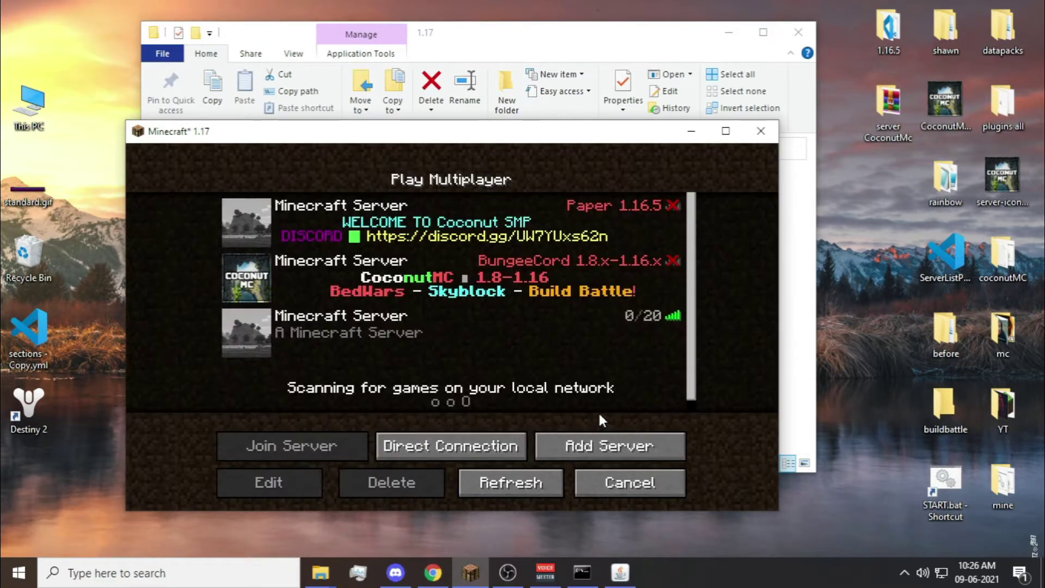
Join the localhost server and resume play from the pause menu
{"action": "double_click", "coordinate": [500, 318]}
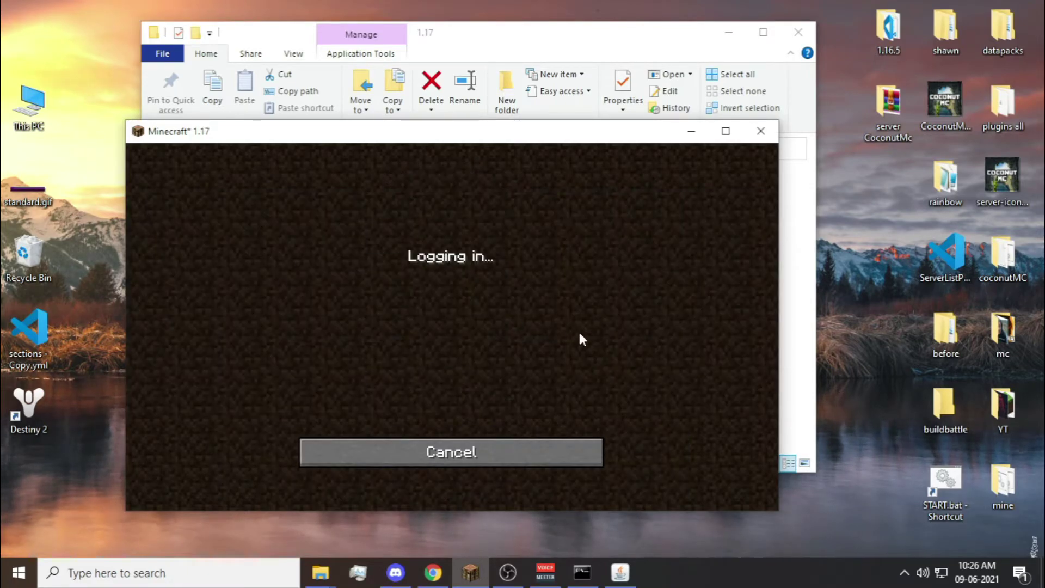
{"action": "left_click_drag", "start_coordinate": [501, 133], "coordinate": [452, 329]}
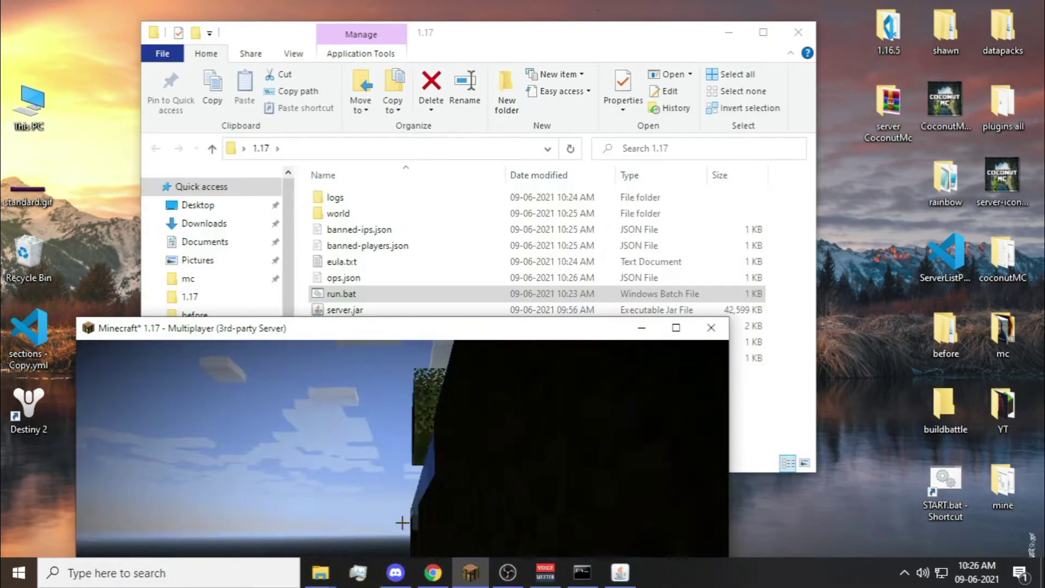
{"action": "key", "text": "alt+Tab"}
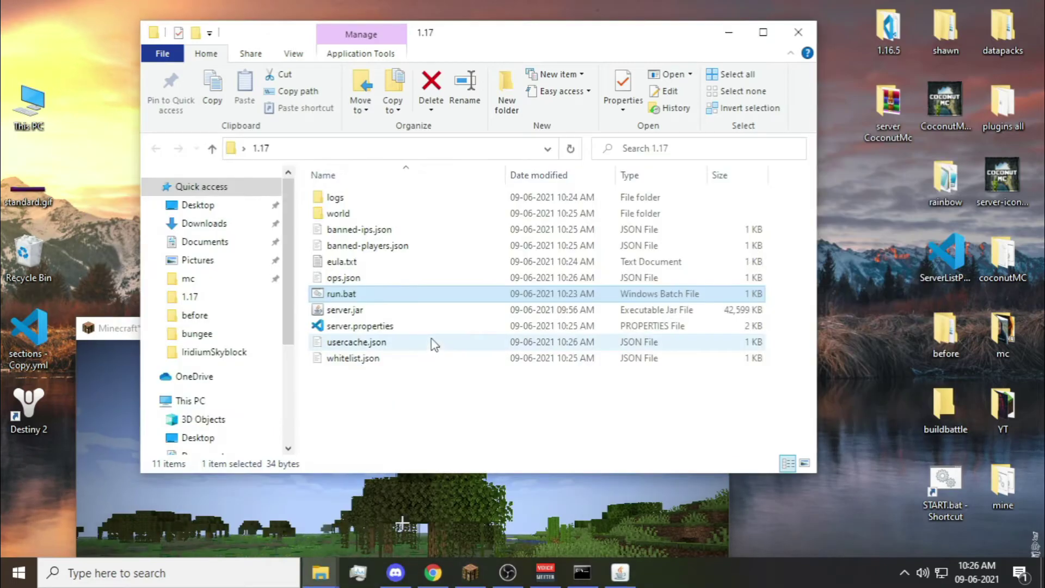
{"action": "key", "text": "alt+Tab"}
{"action": "mouse_move", "coordinate": [516, 332]}
{"action": "left_mouse_down"}
{"action": "mouse_move", "coordinate": [655, 114]}
{"action": "mouse_move", "coordinate": [651, 98]}
{"action": "left_mouse_up"}
{"action": "left_click", "coordinate": [565, 224]}
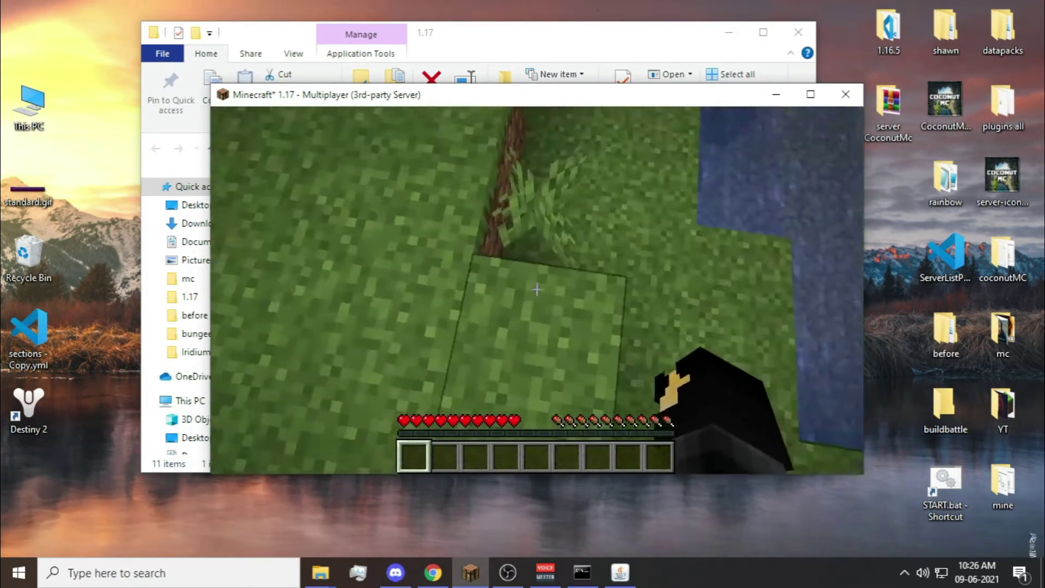
Switch to Creative with F3+F4, fly over the terrain, and view the character in third person
{"action": "key", "text": "F3+F4"}
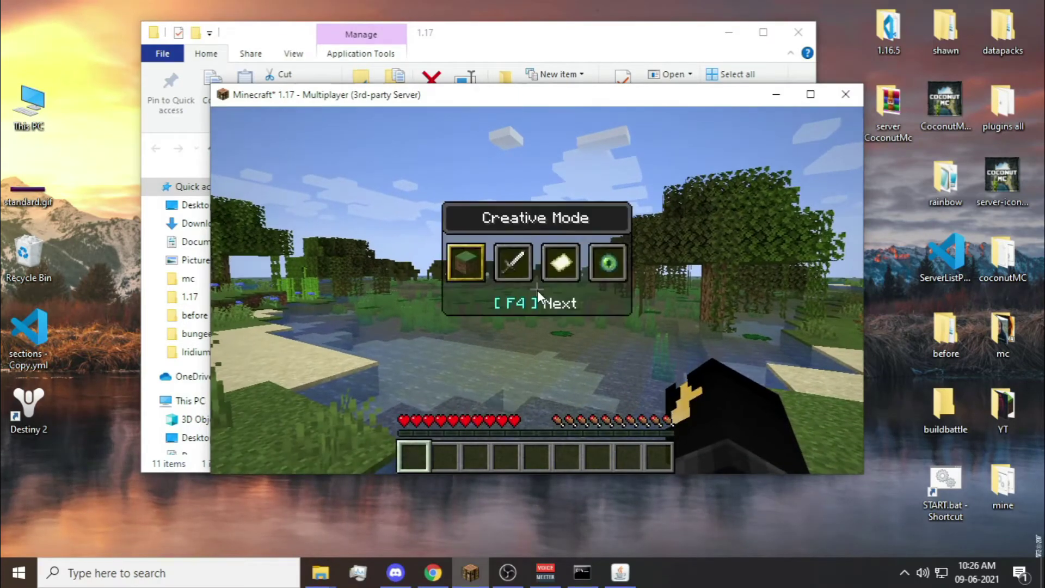
{"action": "key", "text": "space"}
{"action": "key", "text": "space"}
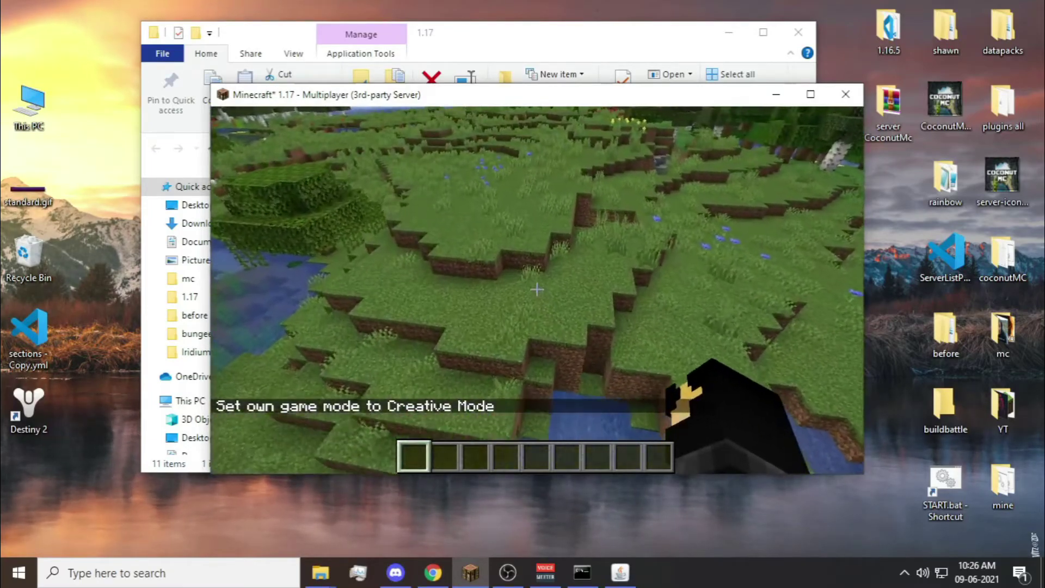
{"action": "key", "text": "w"}
{"action": "key", "text": "F3+F4"}
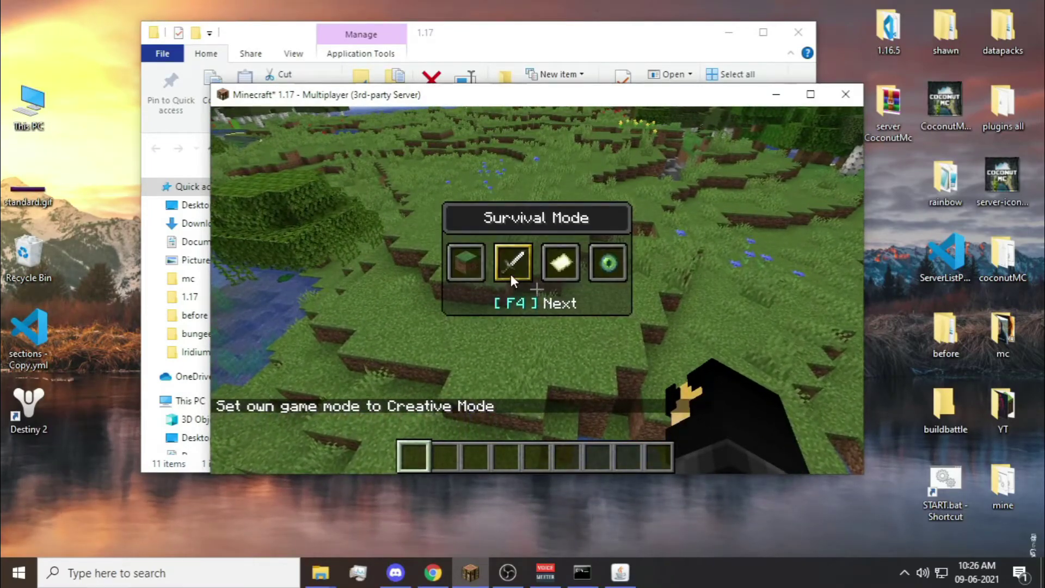
{"action": "key", "text": "F5"}
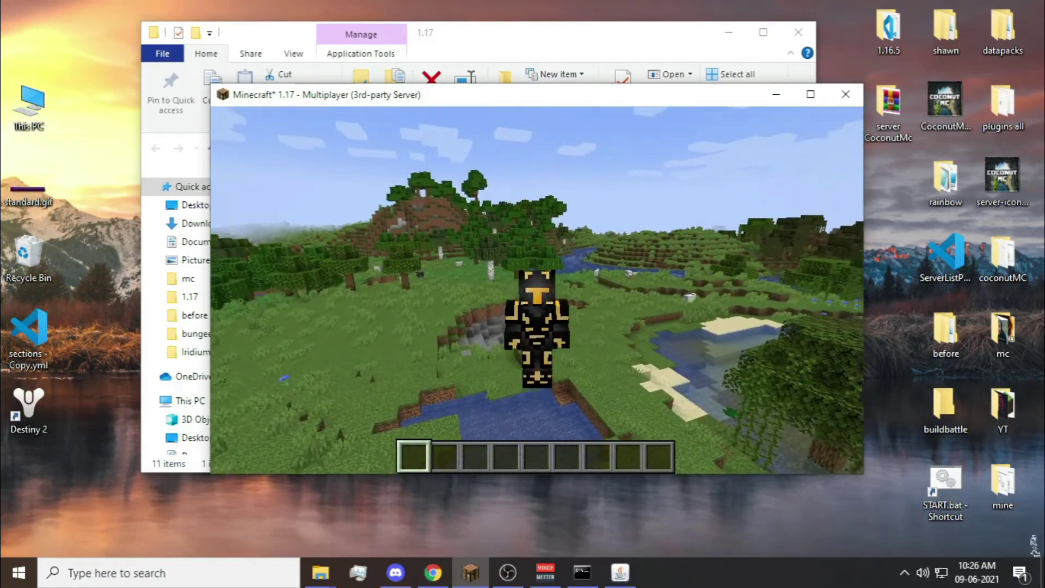
{"action": "key", "text": "w"}
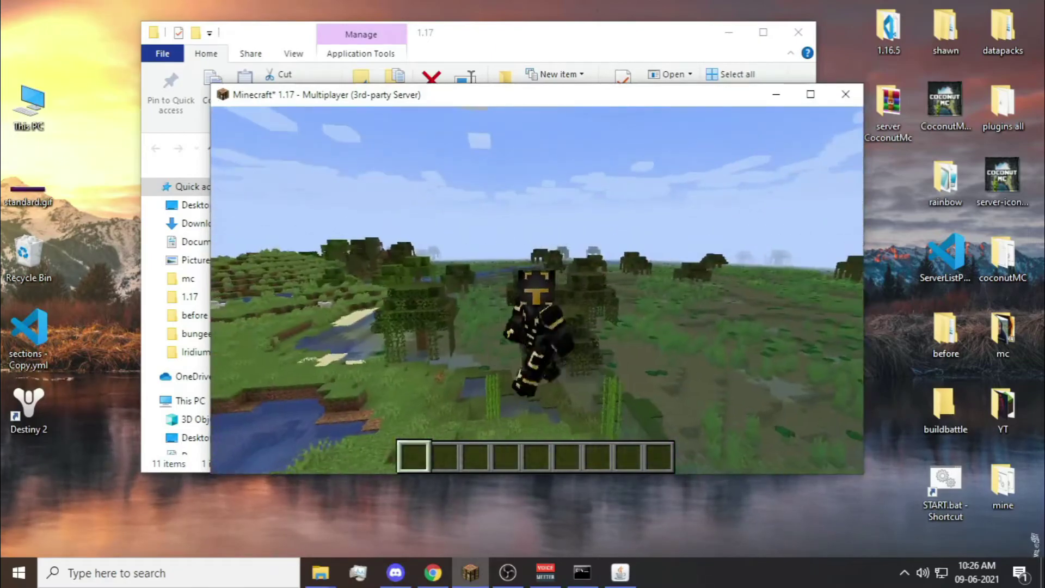